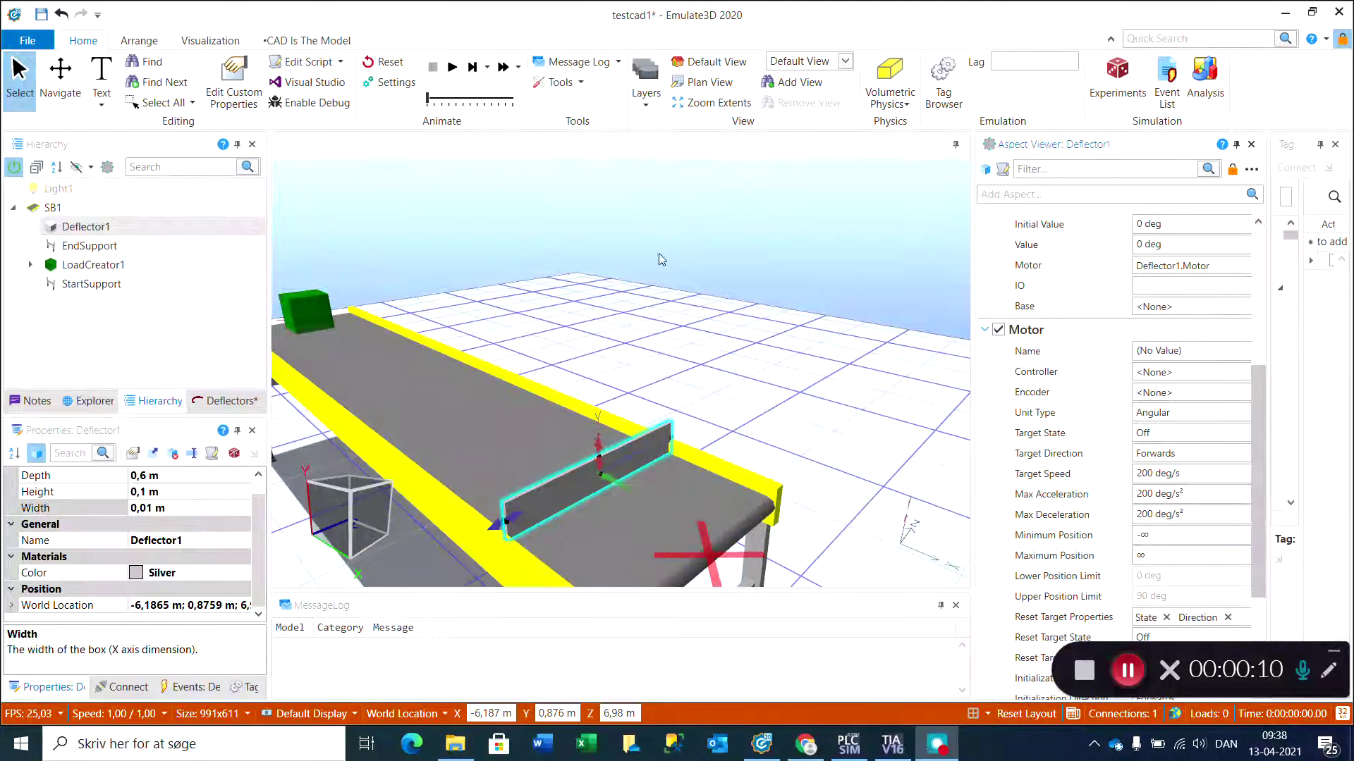
Add a Position Controller aspect to Deflector1.
click(310, 41)
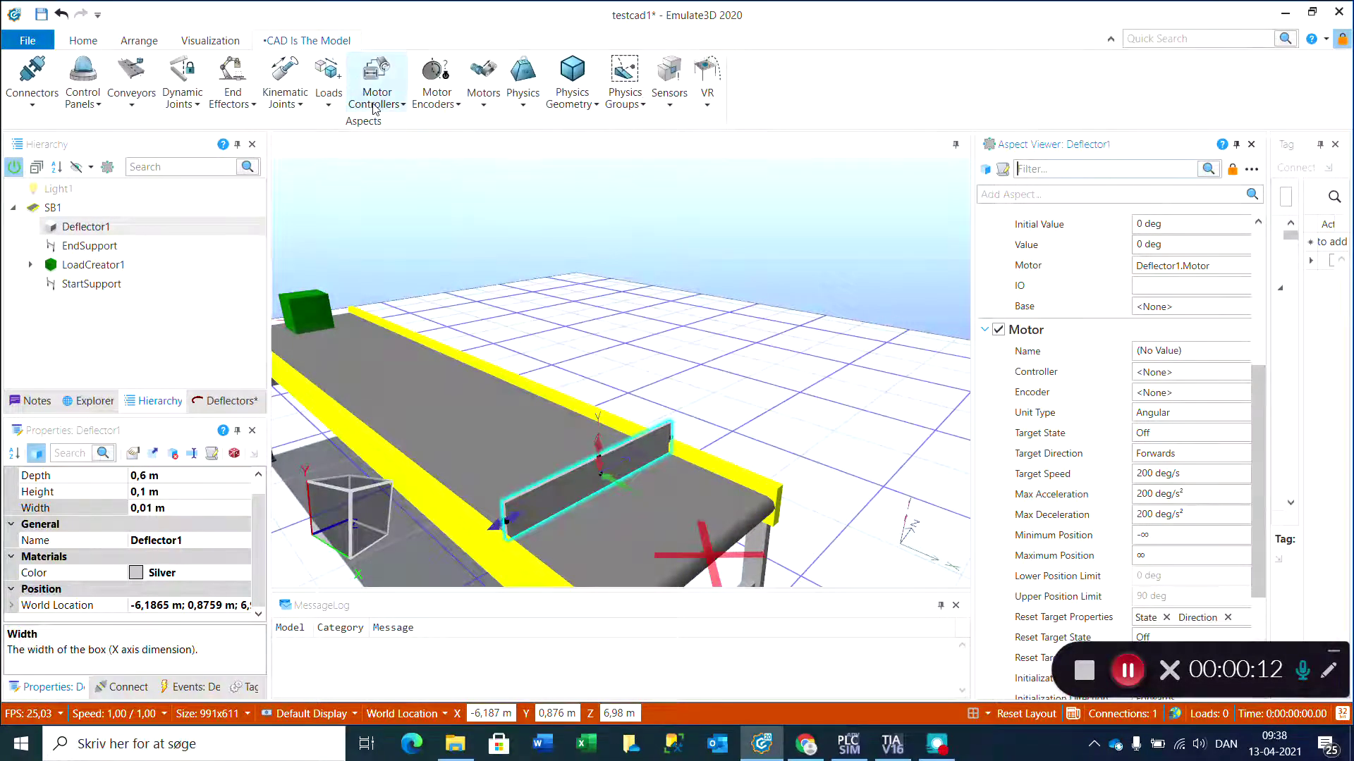
click(376, 98)
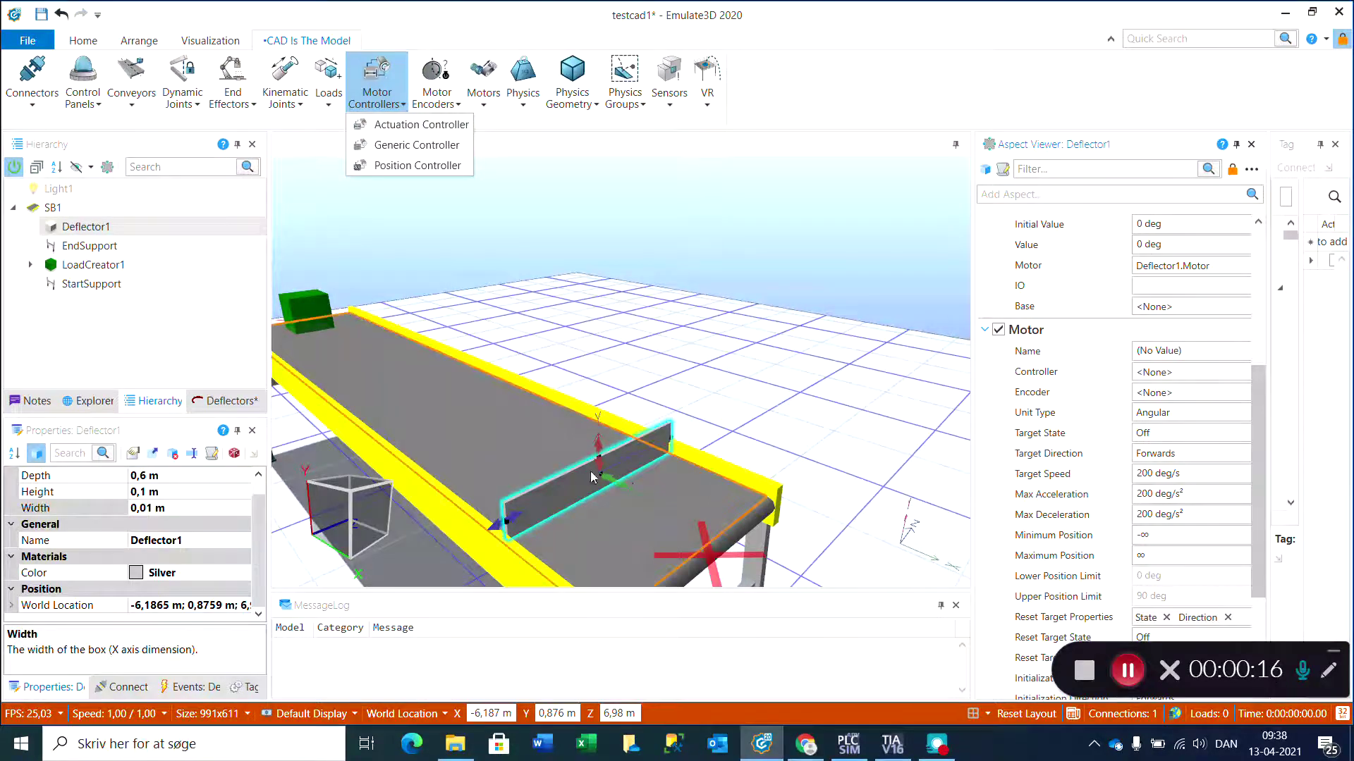
scroll(1187, 471, down, 1)
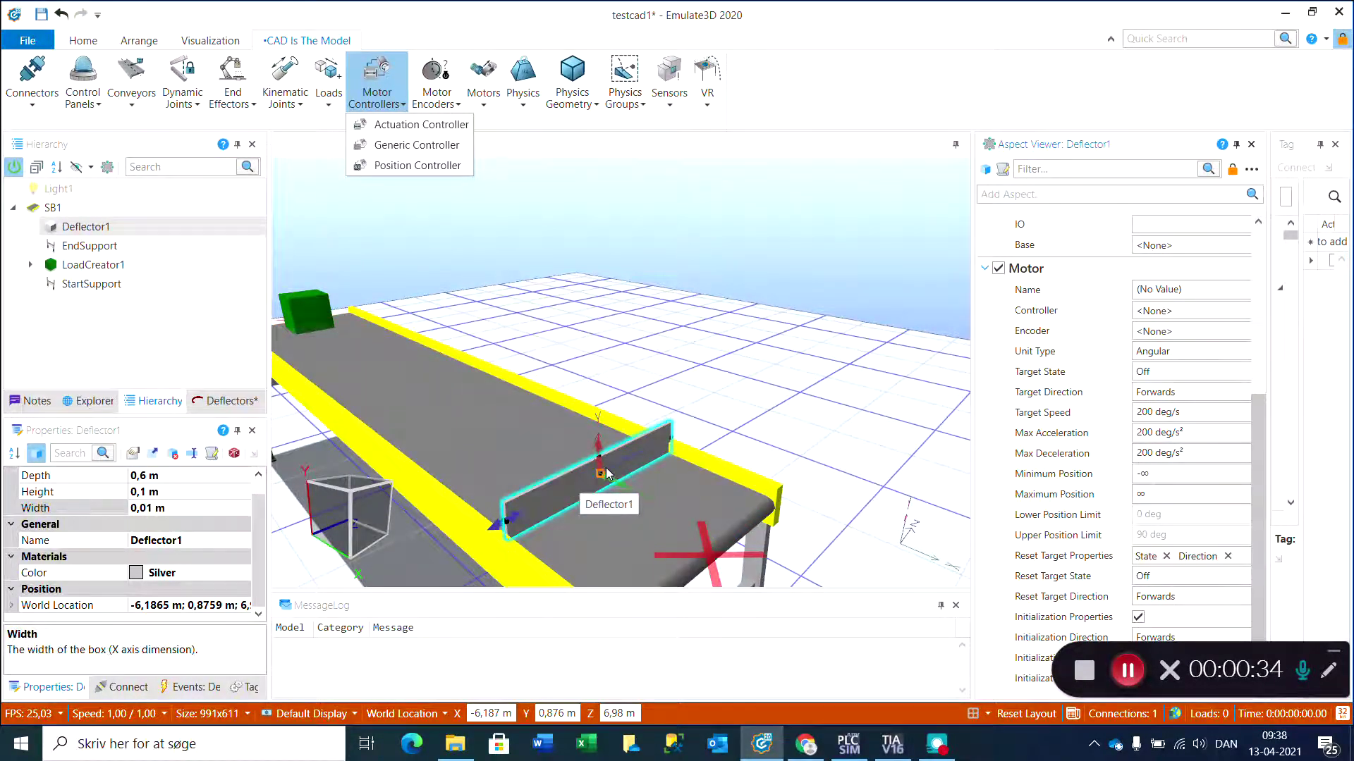
click(1119, 669)
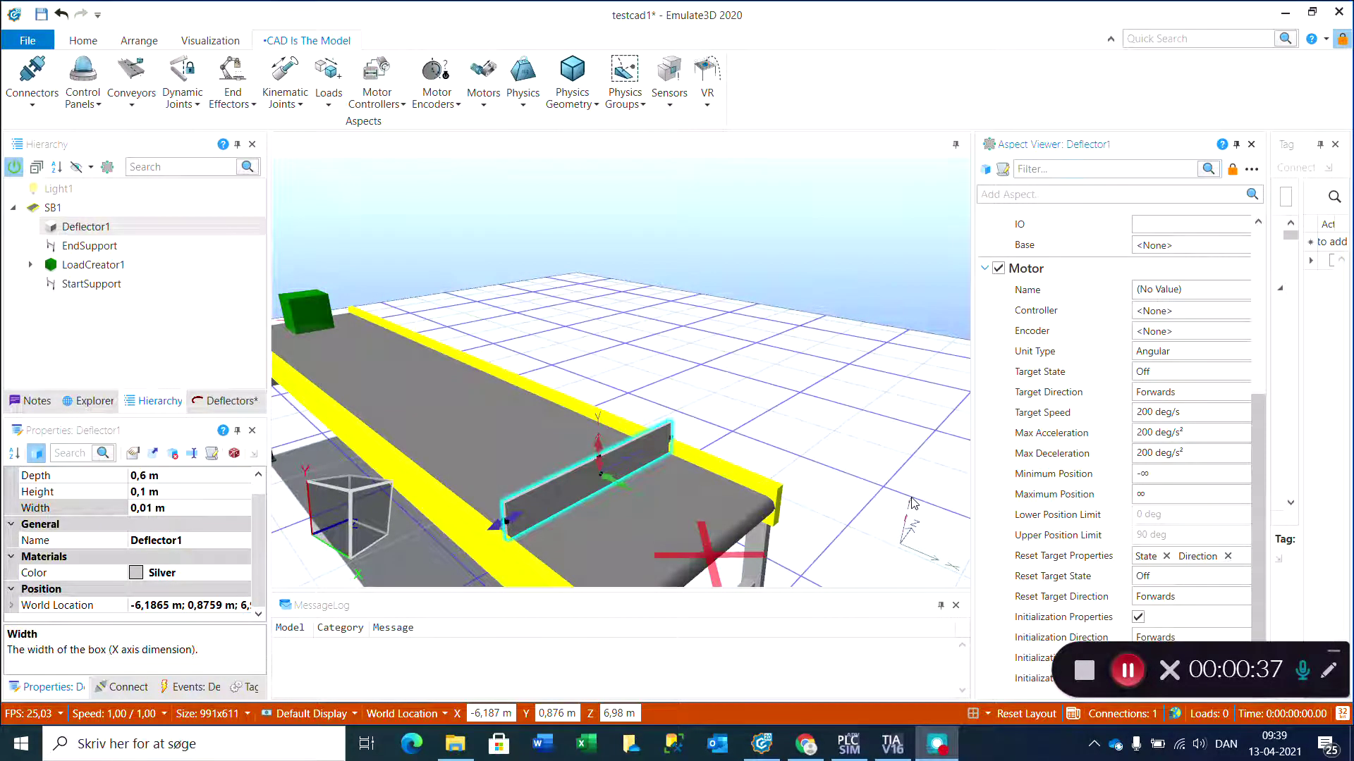
click(367, 92)
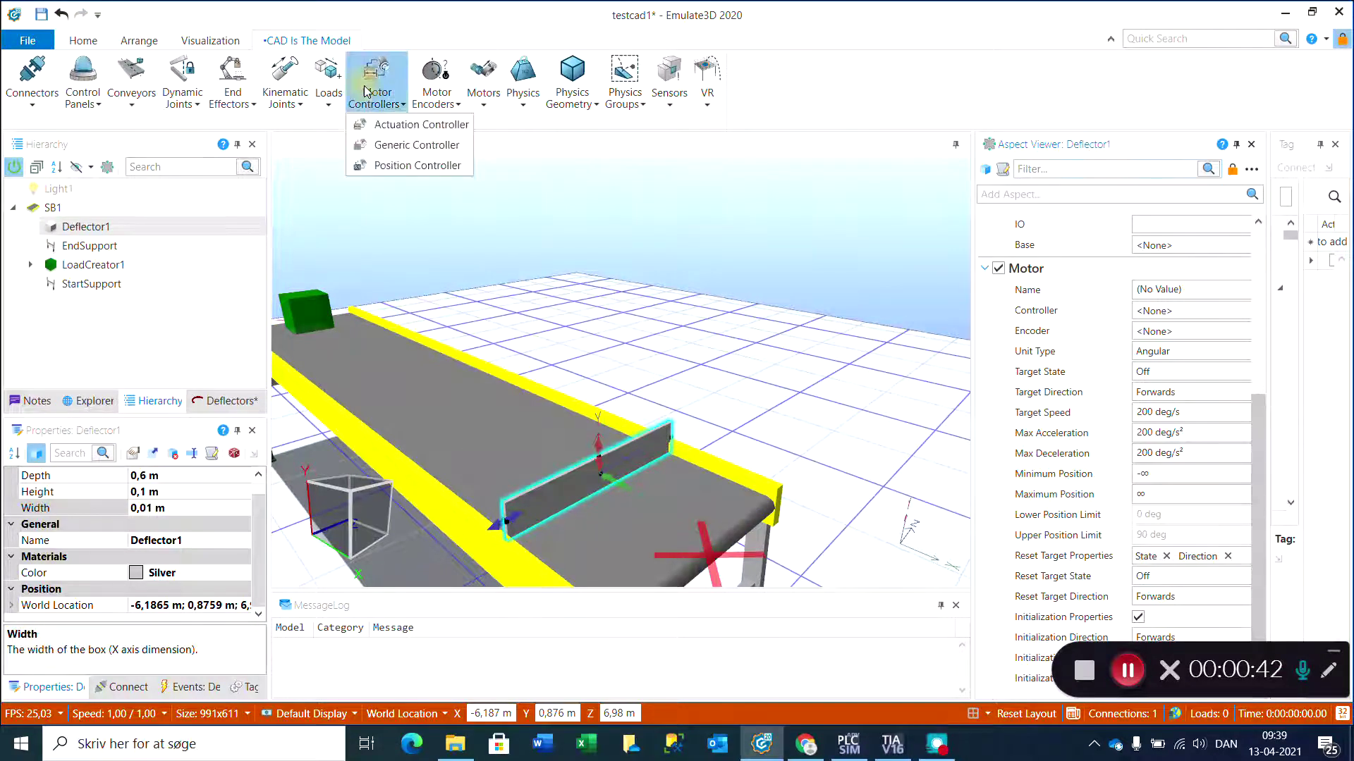
click(407, 166)
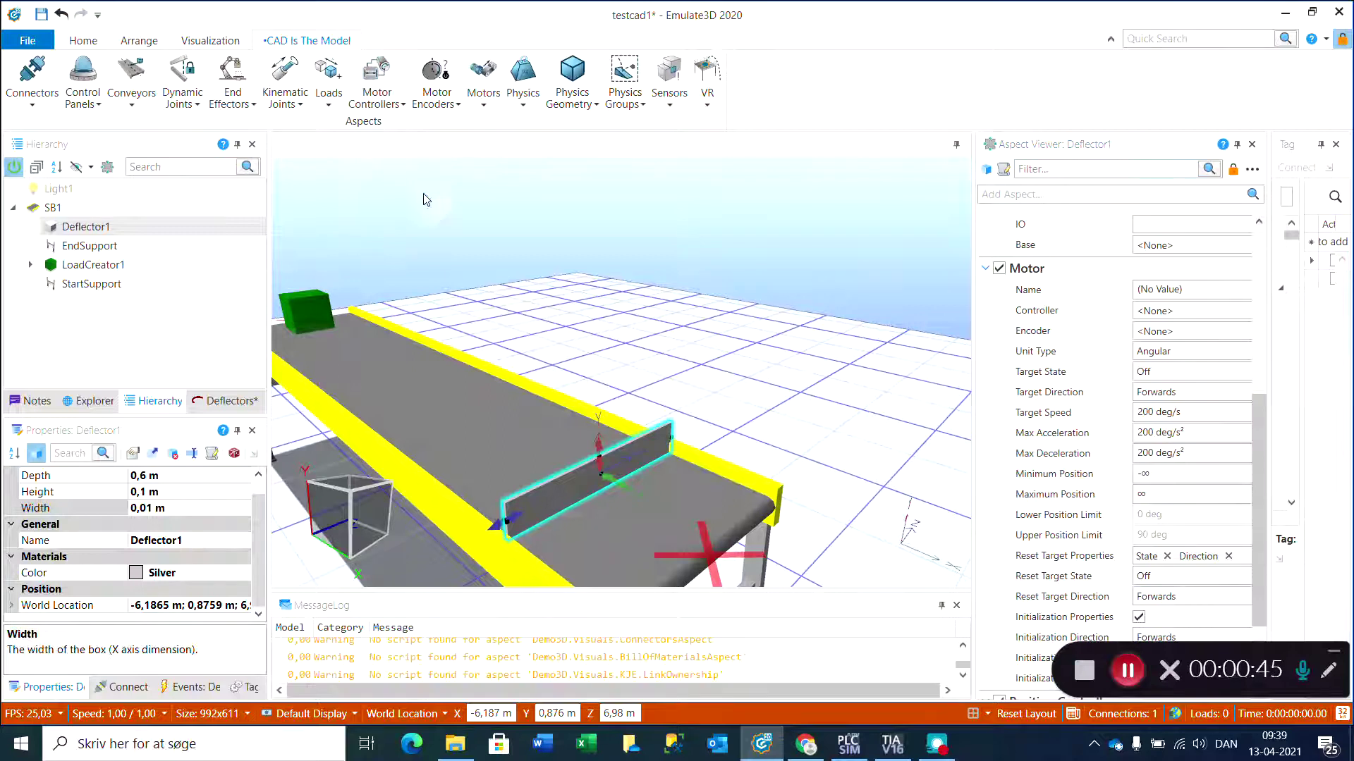
Assign Deflector1's Position Controller as the controller of its motor.
drag(1246, 655, 349, 459)
scroll(1104, 636, down, 1)
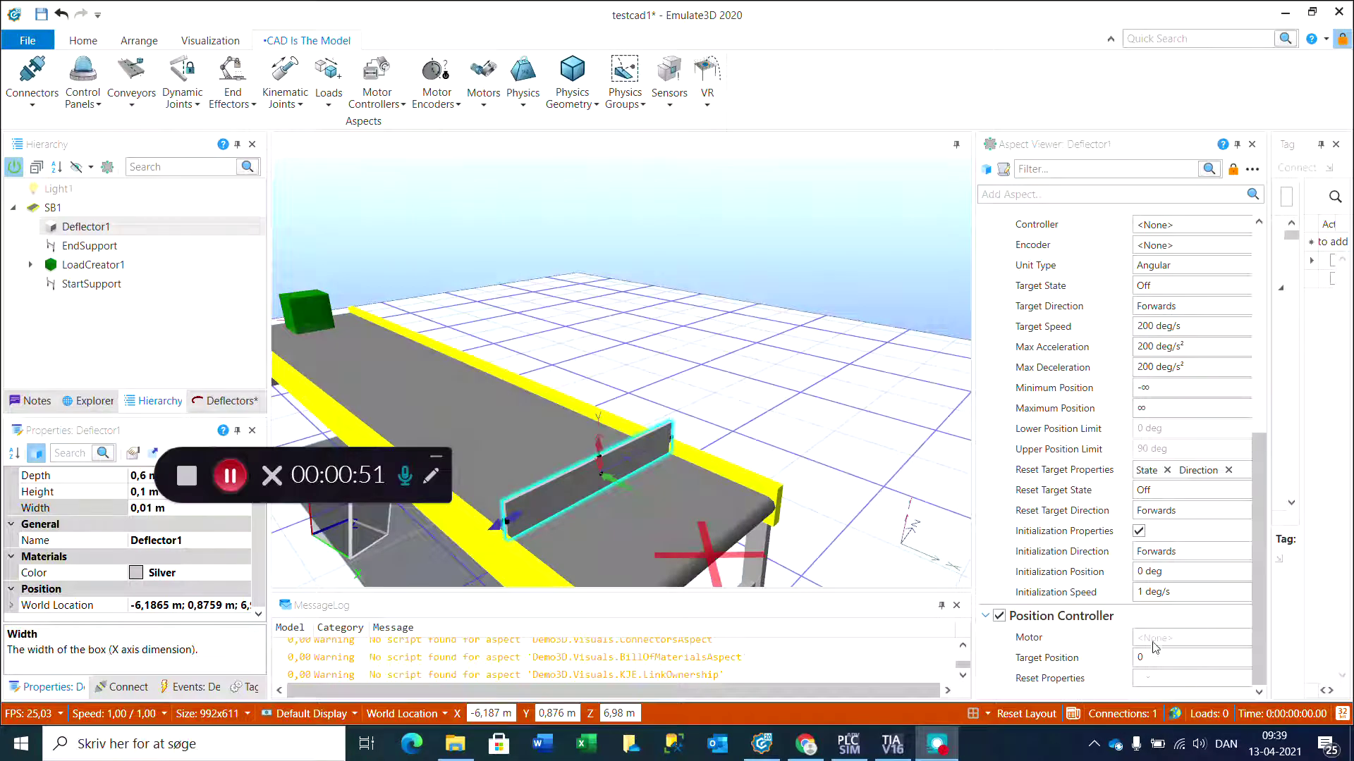
click(1240, 225)
click(1199, 276)
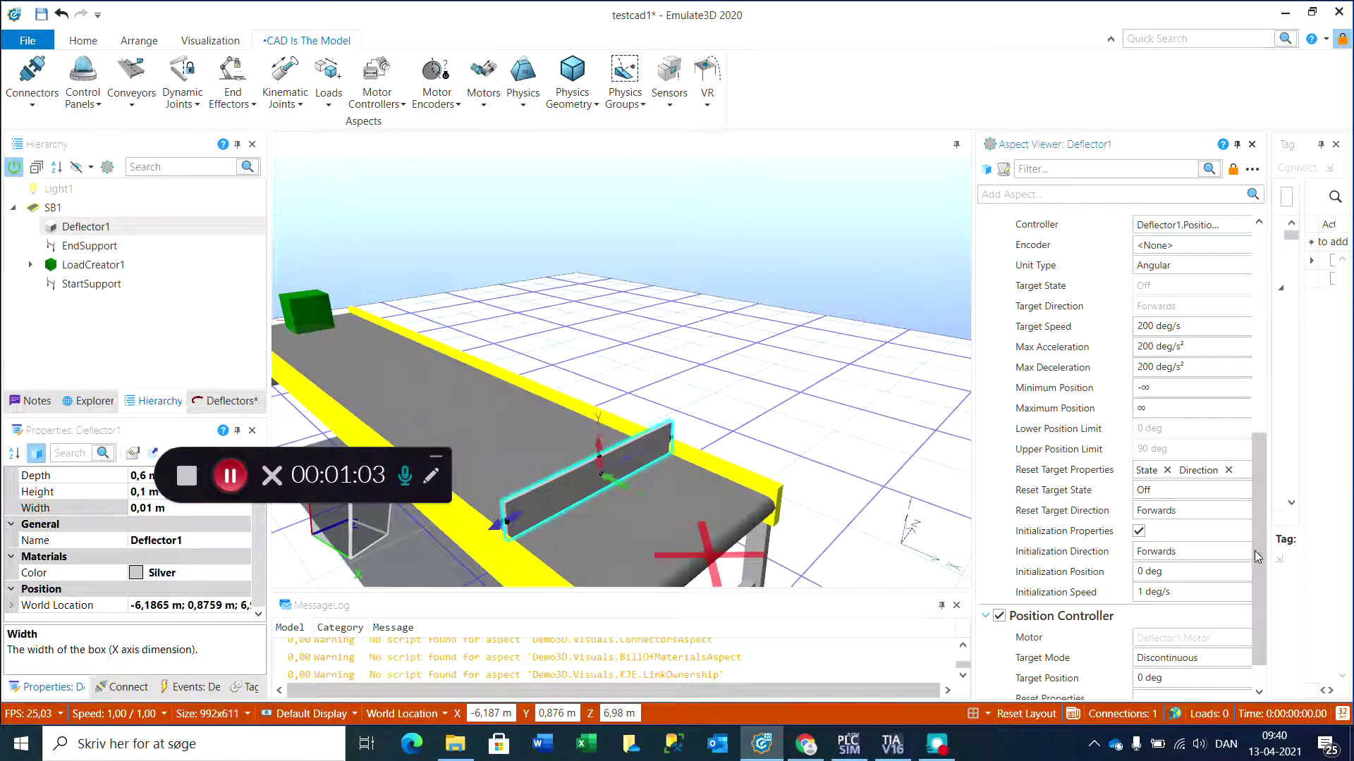
drag(1259, 564, 1260, 647)
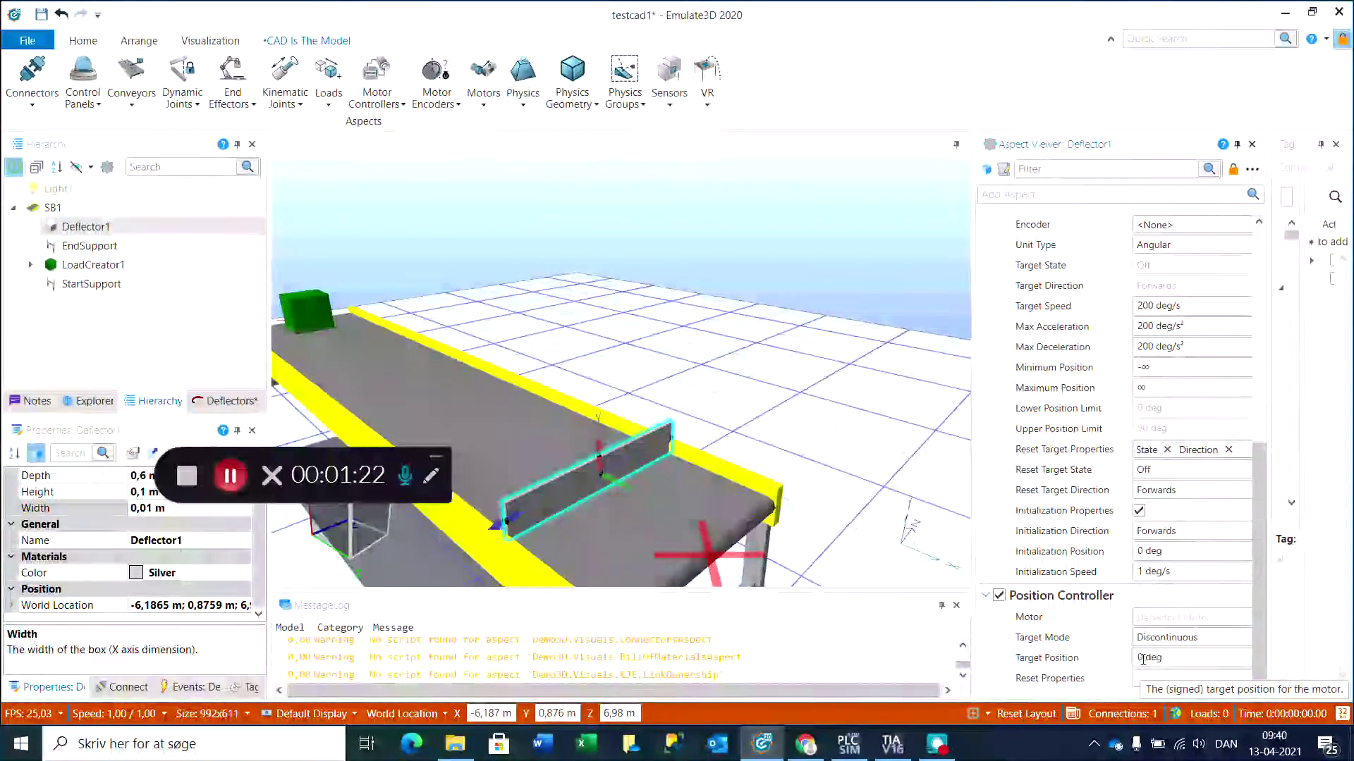
Save the model, then reset and run the simulation.
click(41, 14)
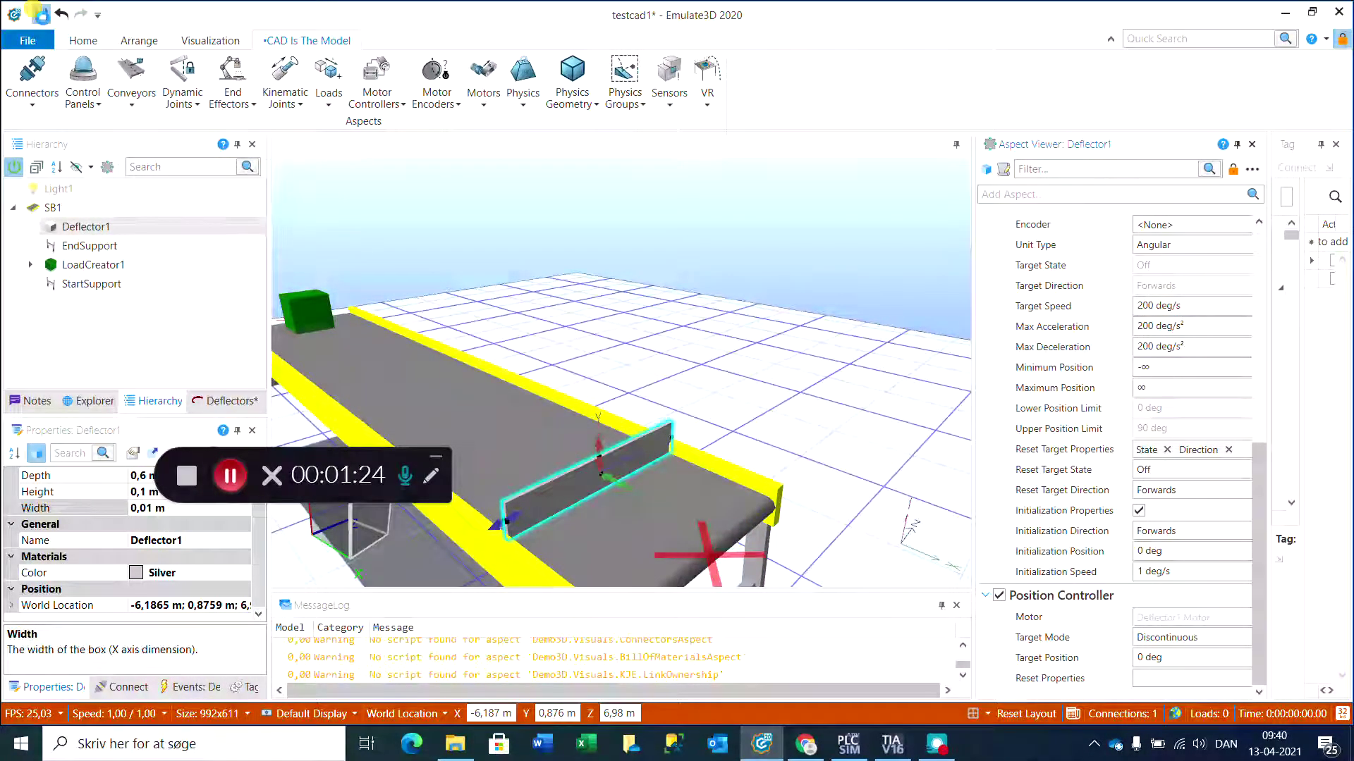
click(98, 44)
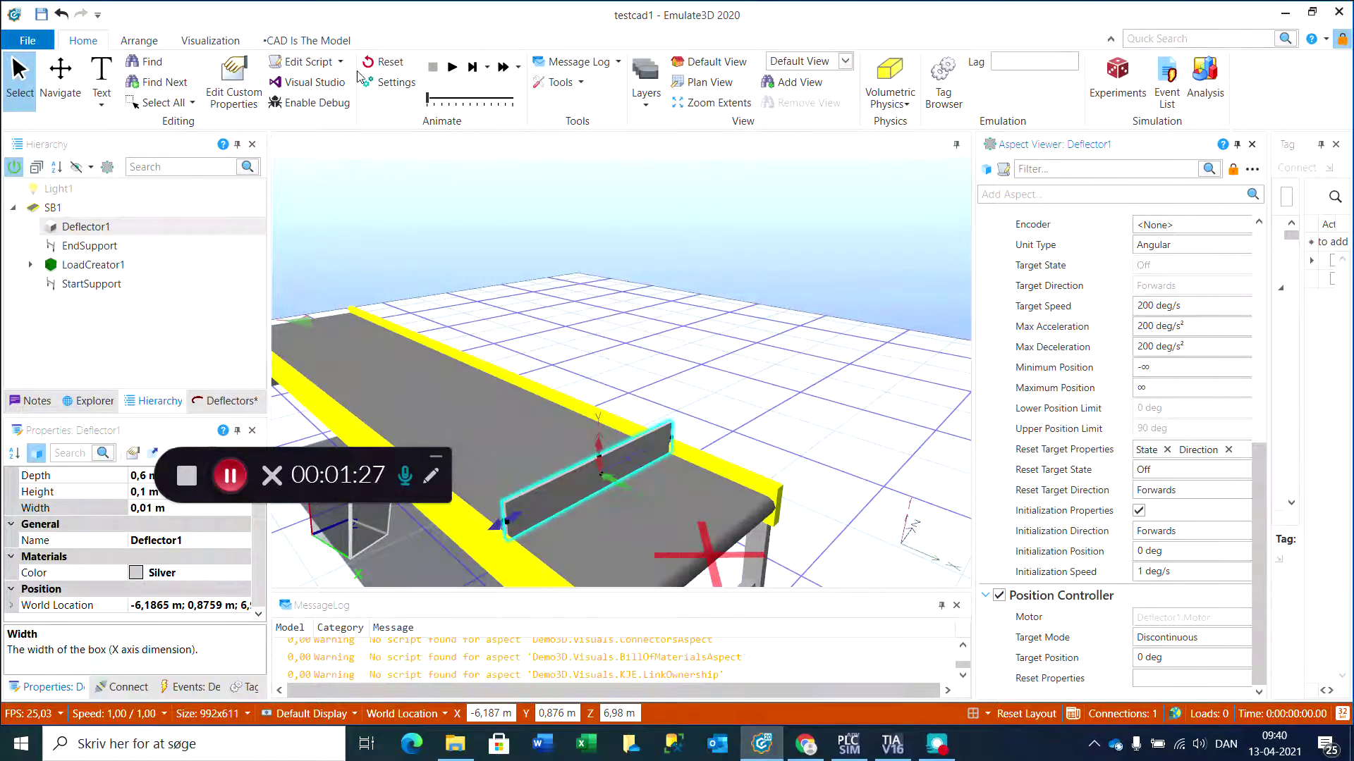
click(385, 62)
click(452, 67)
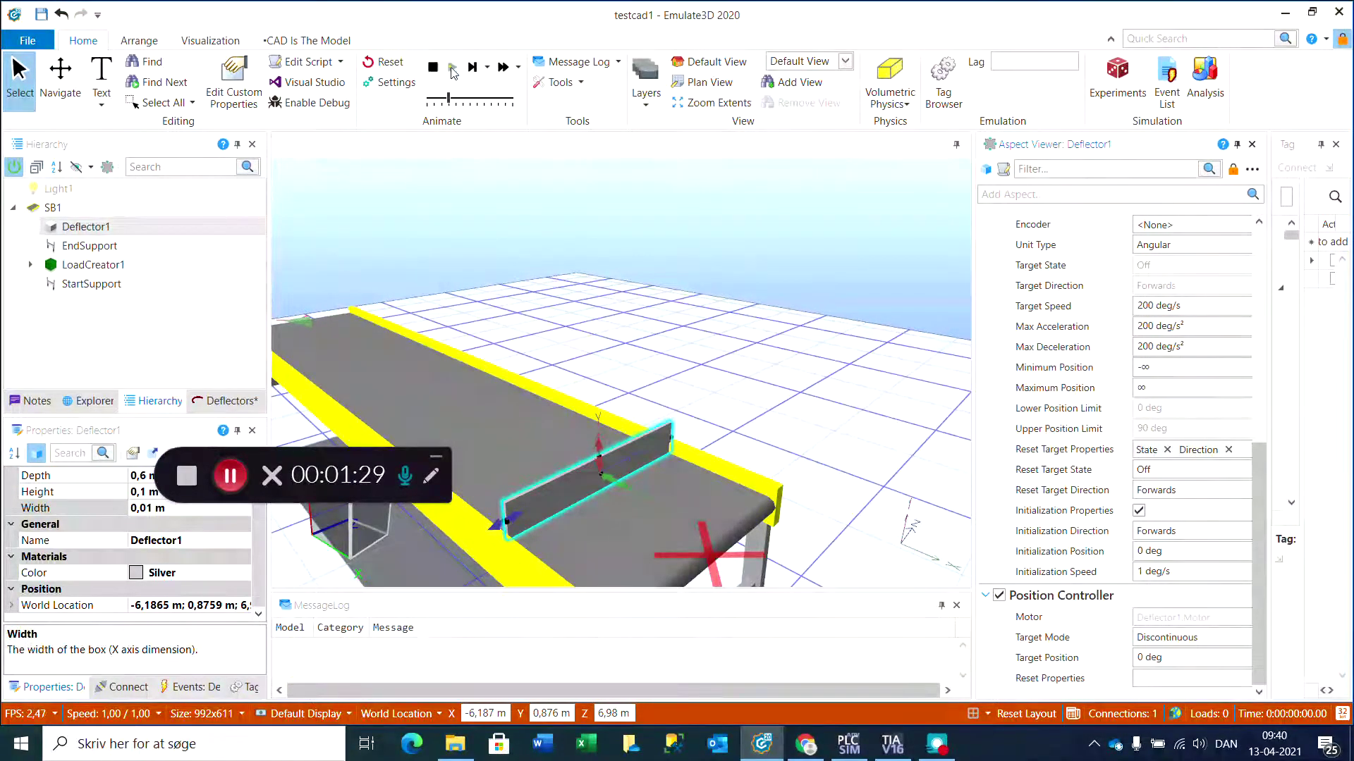
Test Deflector1's rotation by setting the Position Controller's target position to 45 deg, 90 deg and back to 0 deg.
double_click(1140, 658)
text(45)
key(Return)
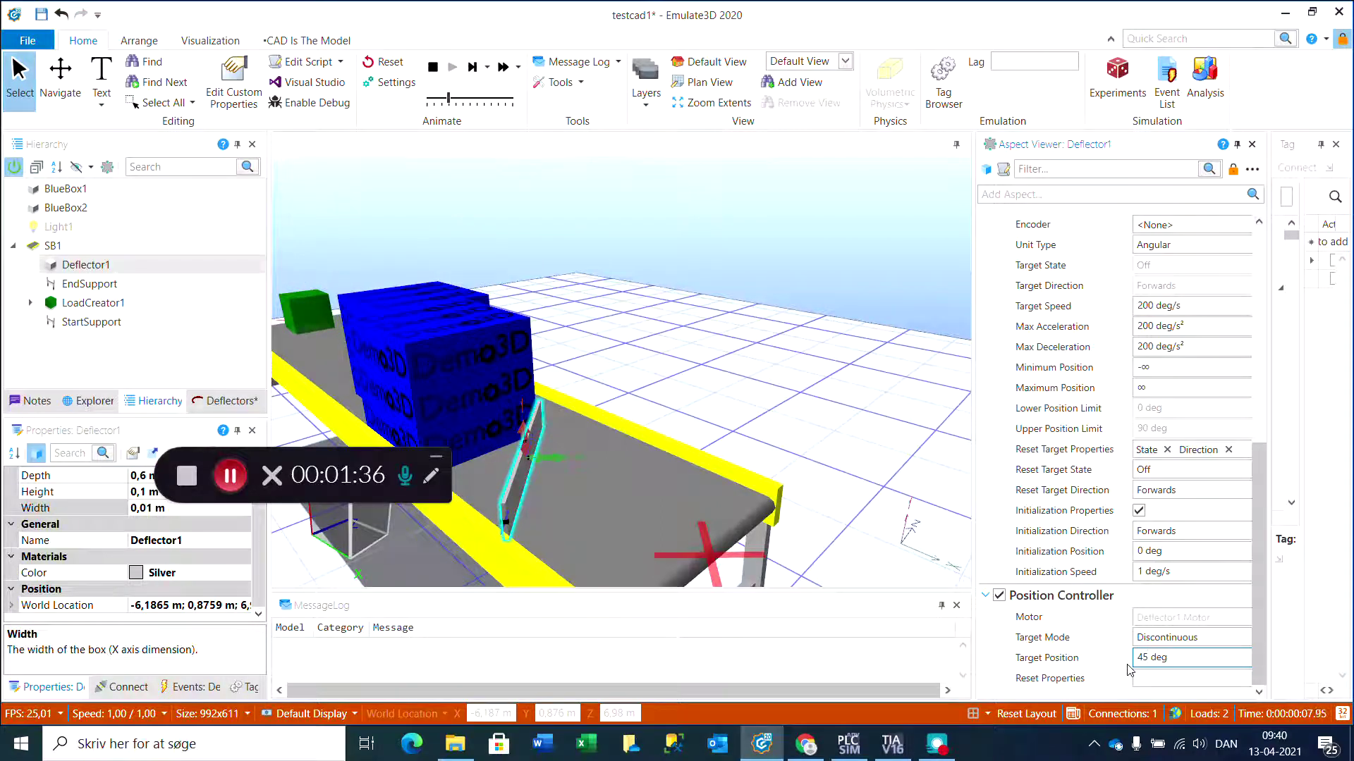
key(BackSpace)
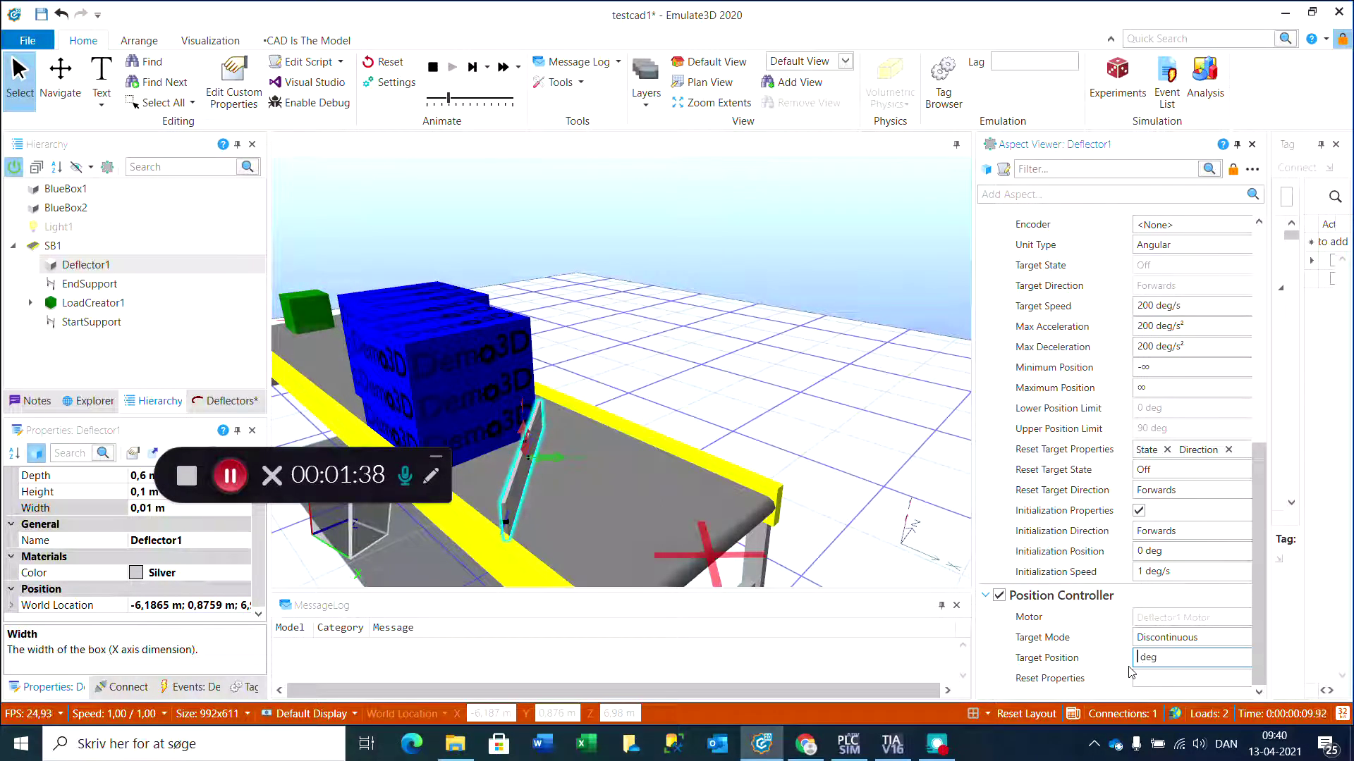
text(90)
key(Return)
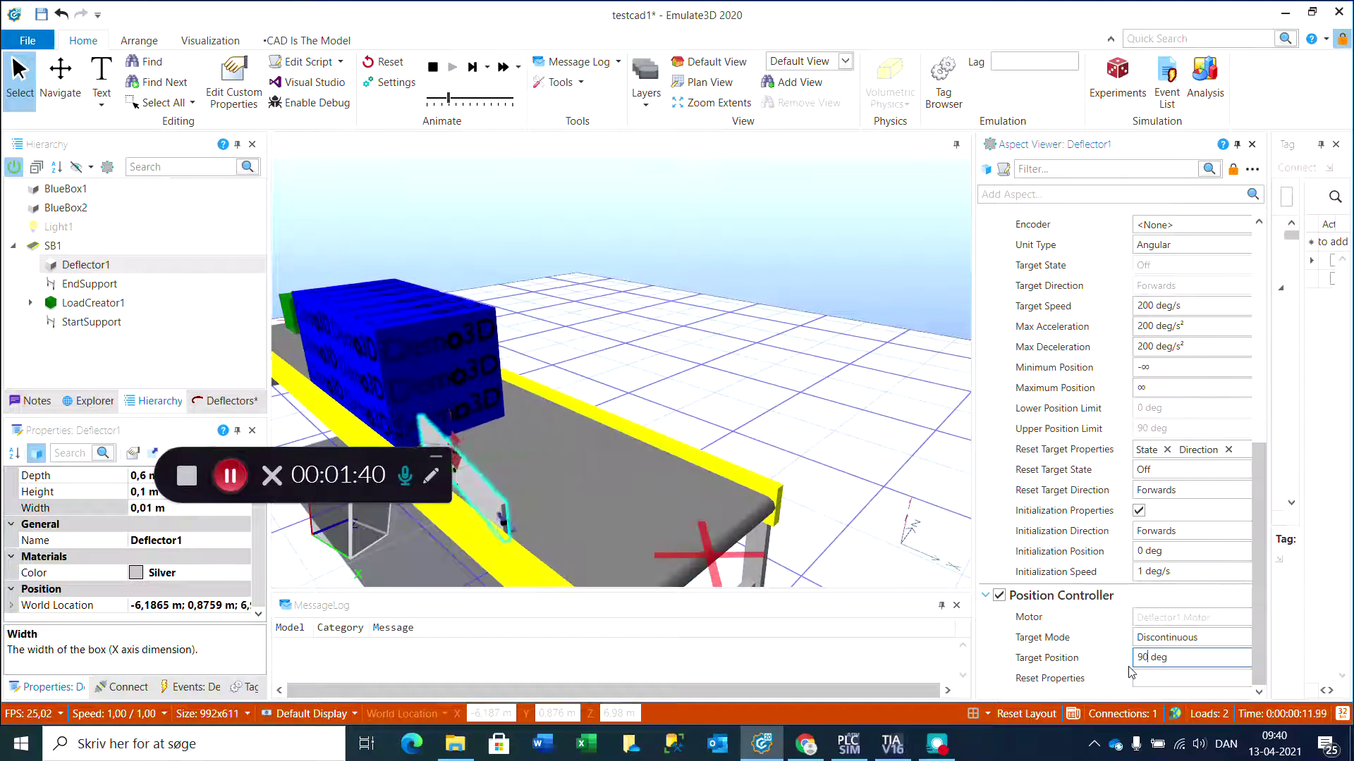
key(BackSpace)
key(BackSpace)
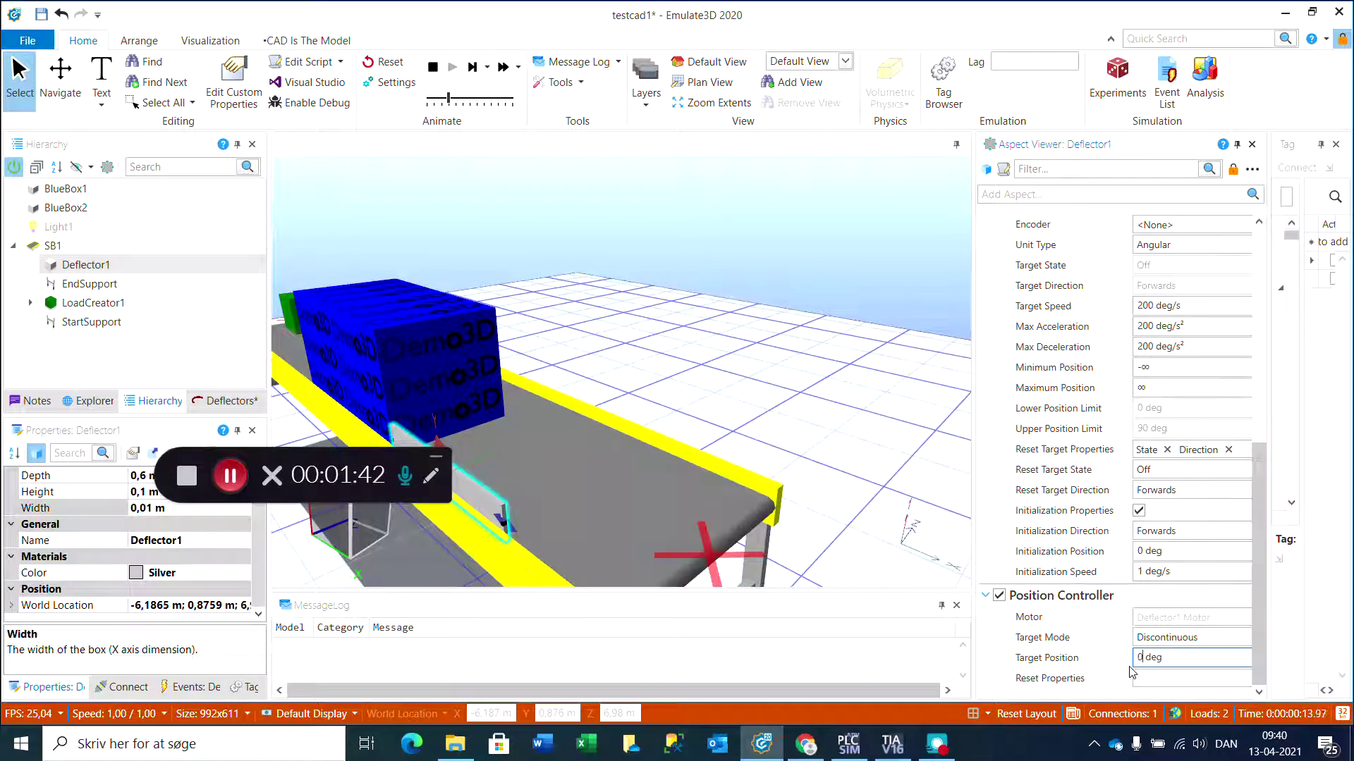
text(0)
click(1156, 678)
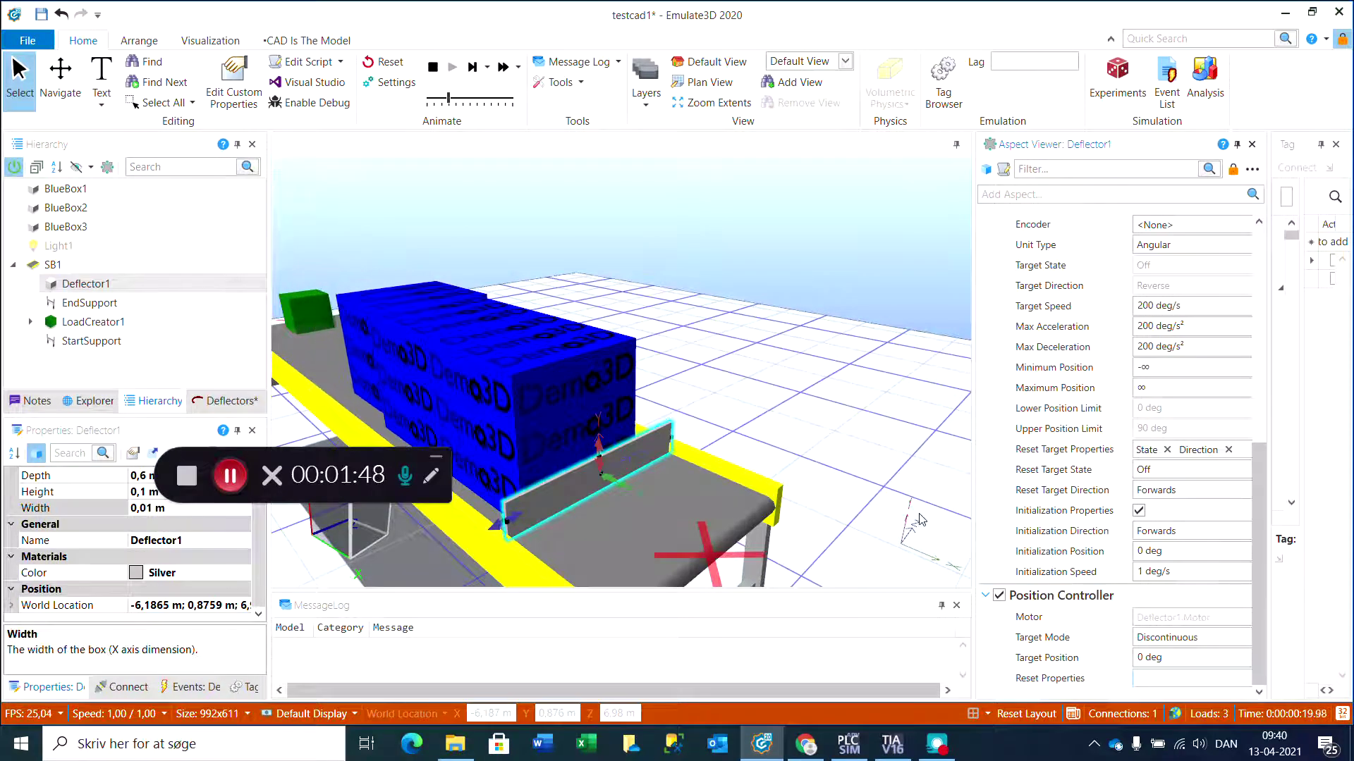
Enlarge the Tag Browser and bind the Siemens tag Deflec-Angle to the TargetPosition property of Deflector1.
drag(972, 435, 894, 436)
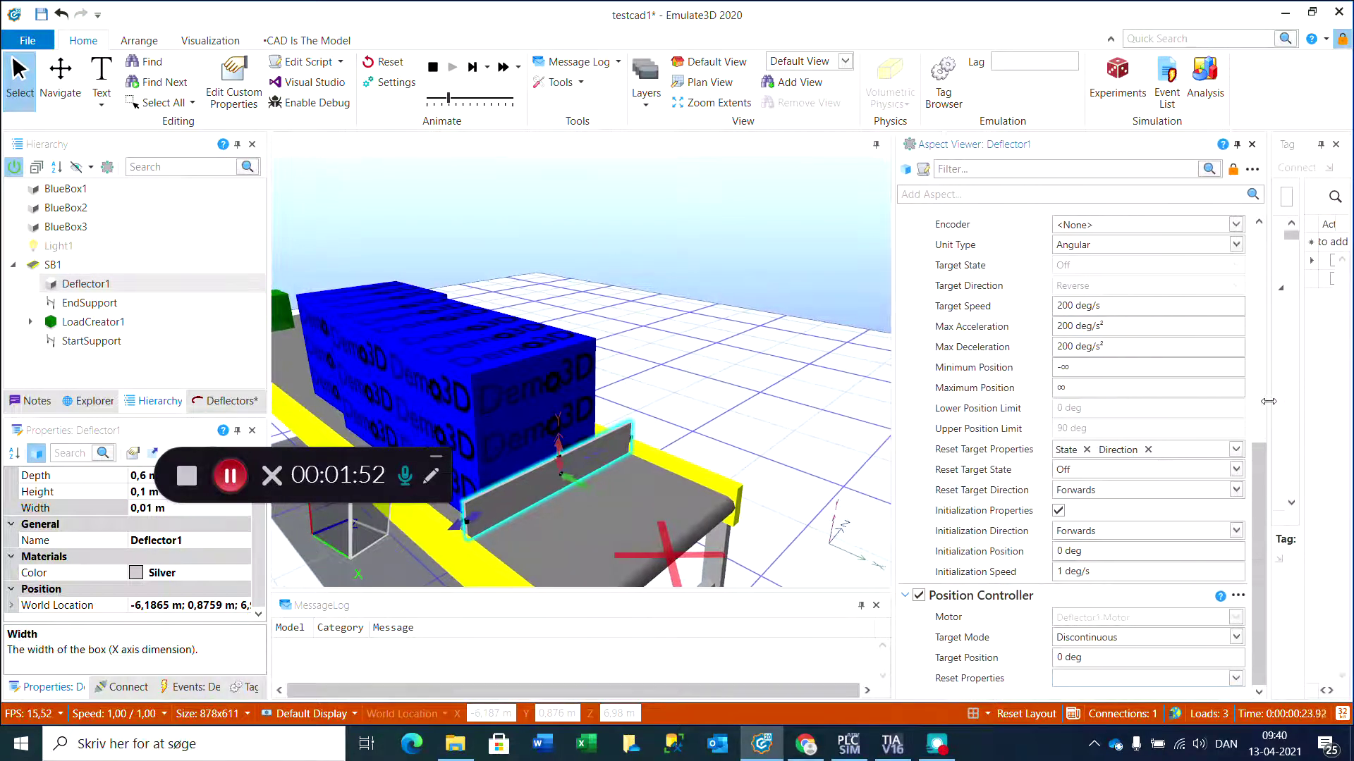
drag(1268, 402, 971, 409)
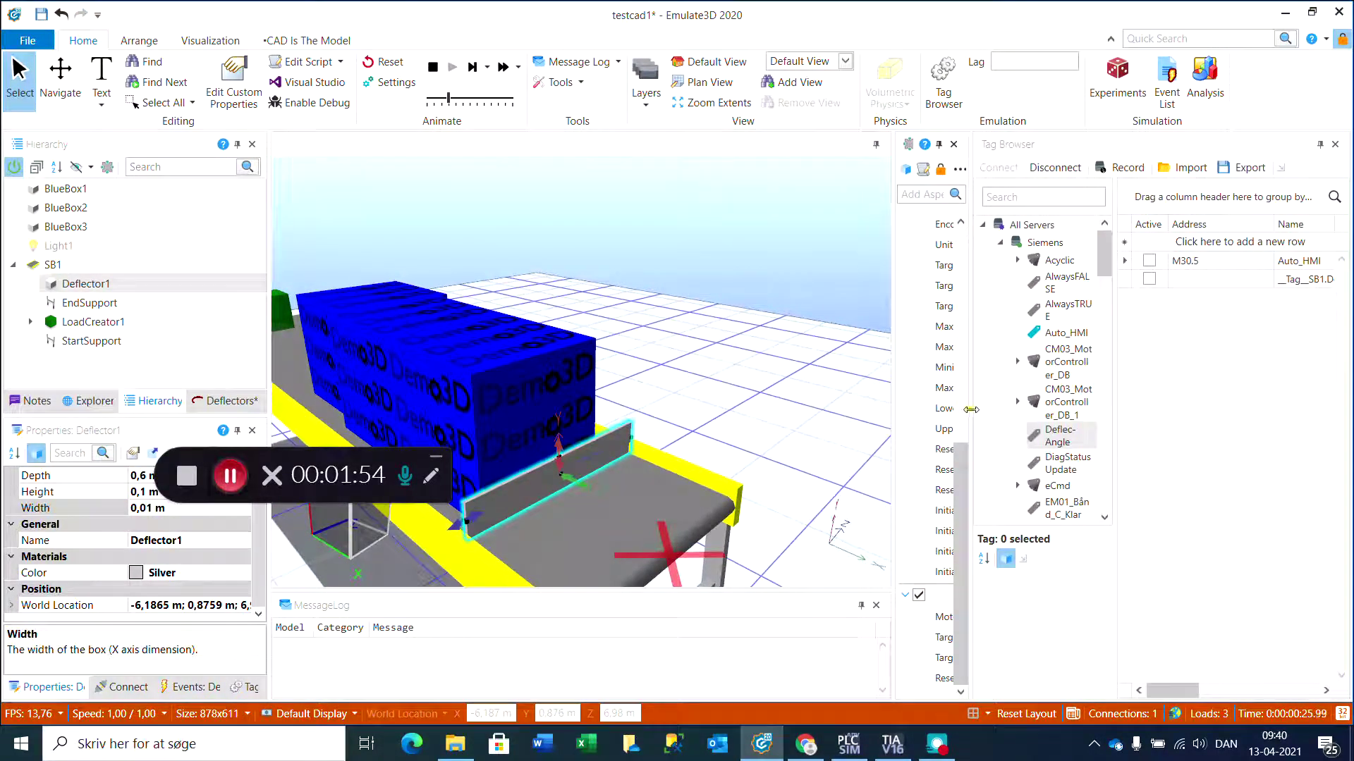
double_click(1084, 453)
drag(1173, 689, 1312, 680)
click(1297, 301)
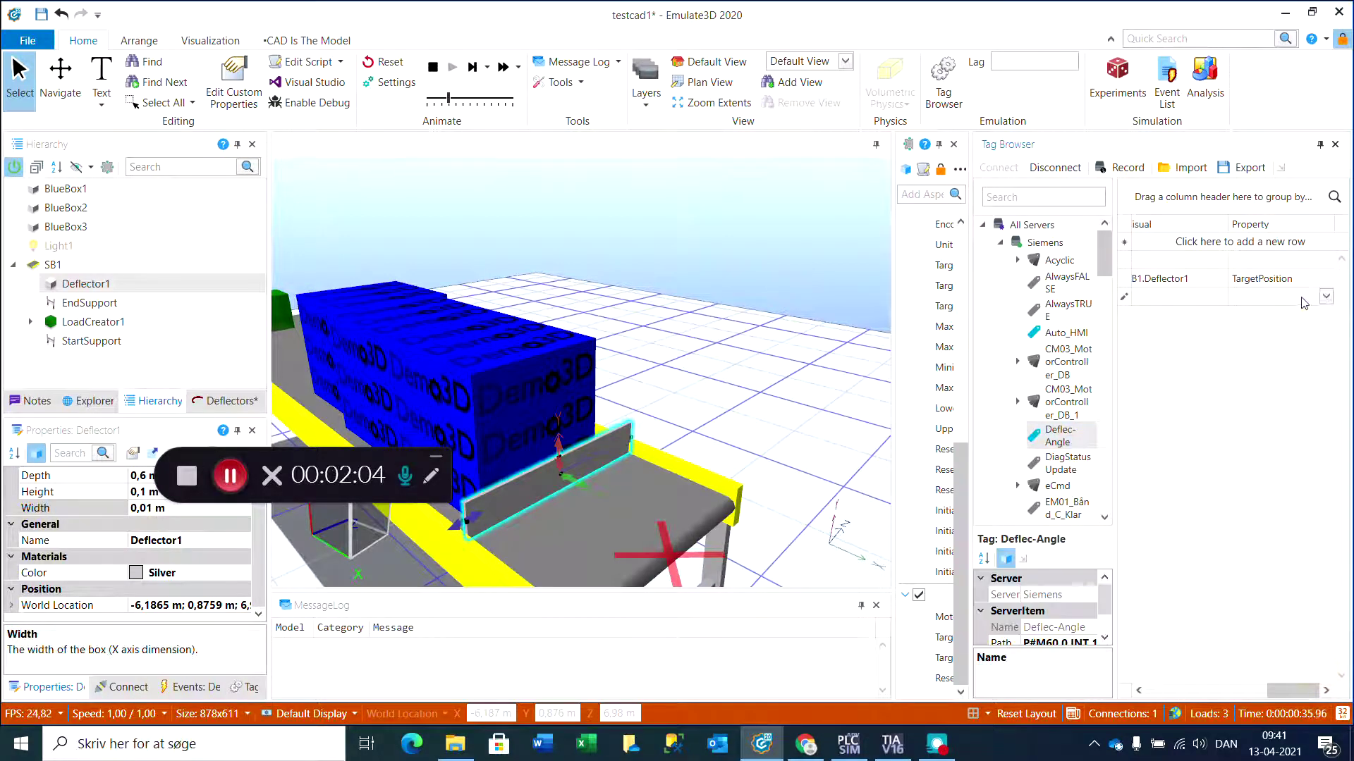
click(1326, 296)
click(1277, 439)
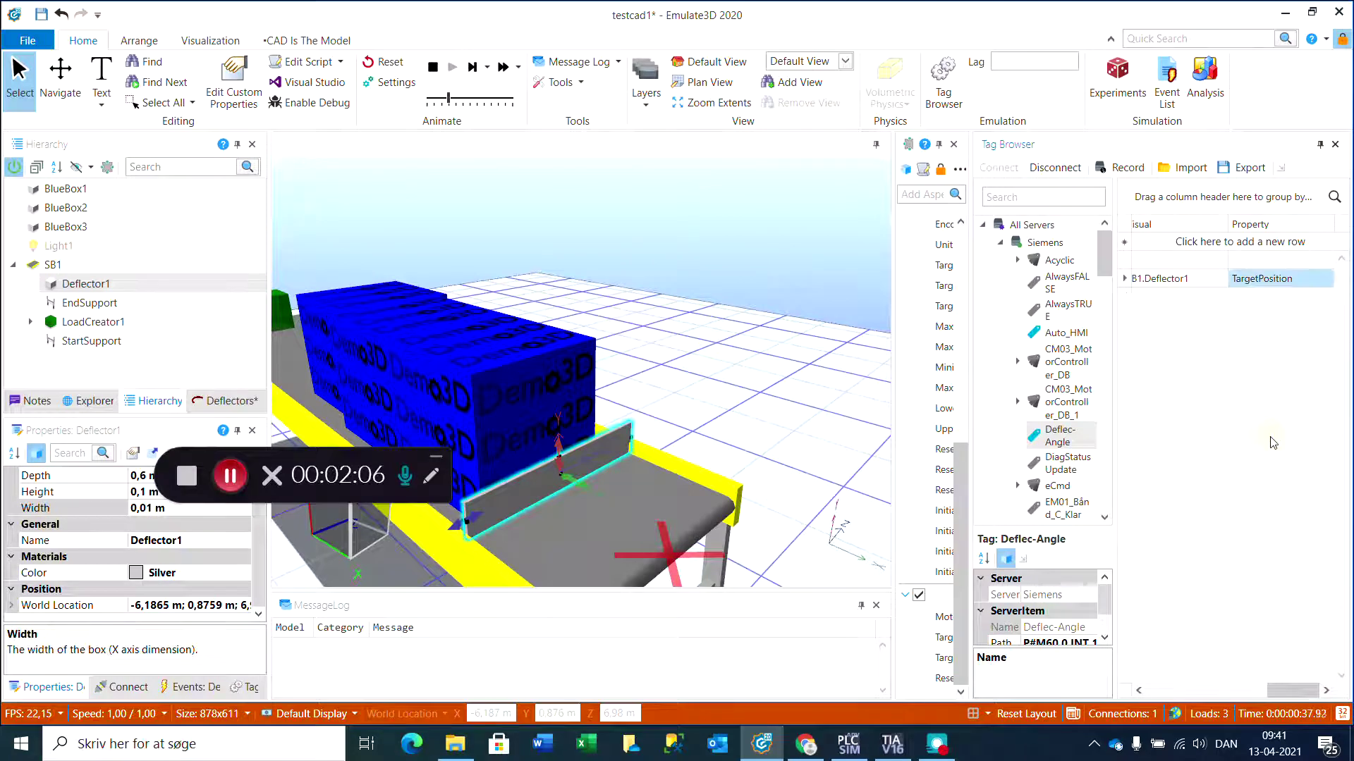
drag(1292, 690, 1152, 694)
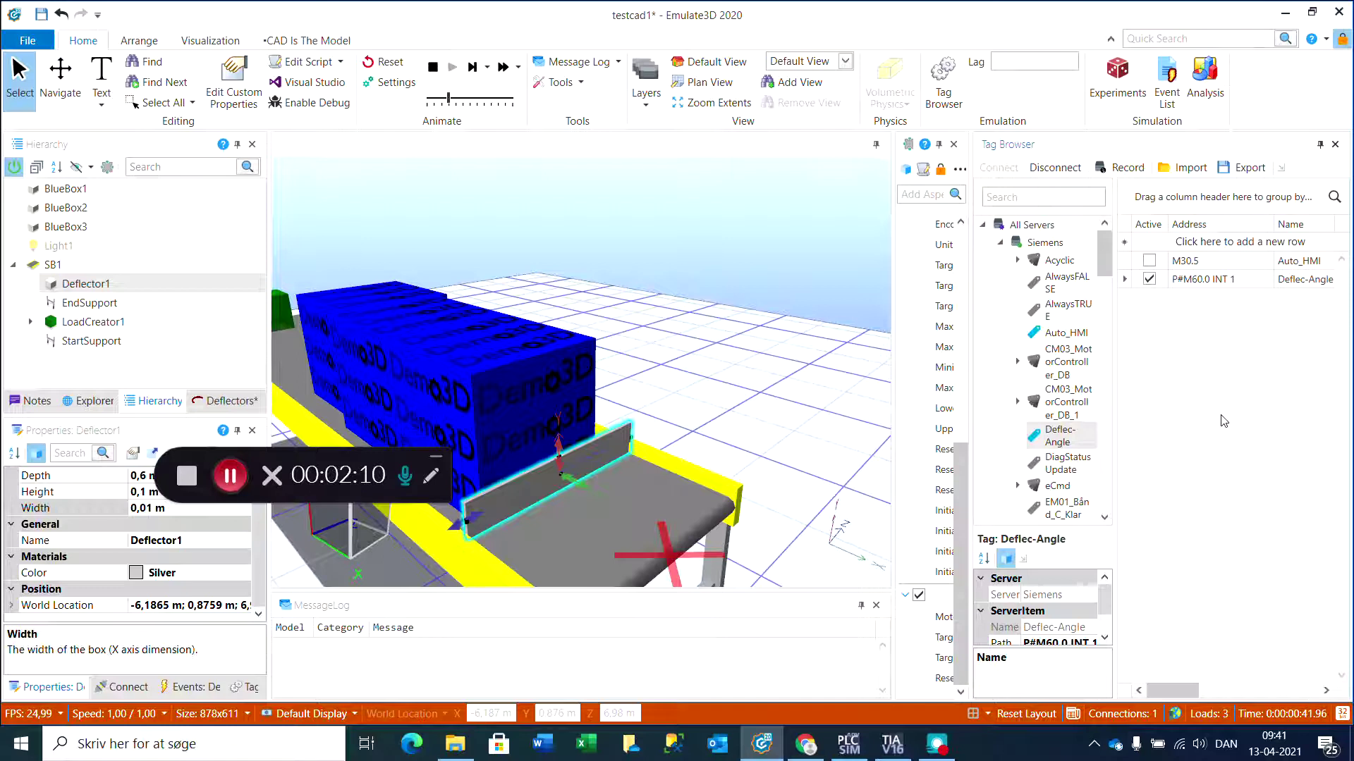
Restart the simulation, switch to TIA Portal and write the modify value 70 to the "Deflec-Angle" tag in Watch table_1.
click(433, 69)
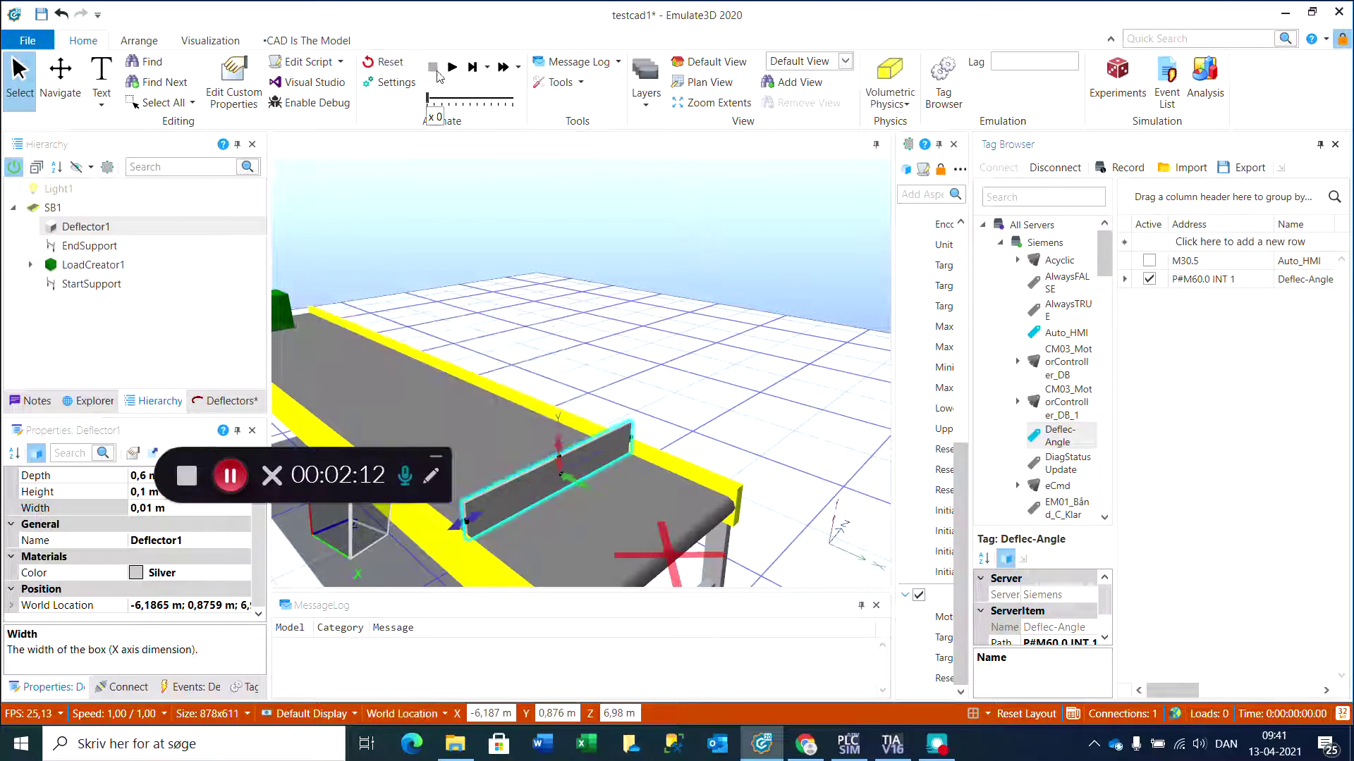
click(452, 67)
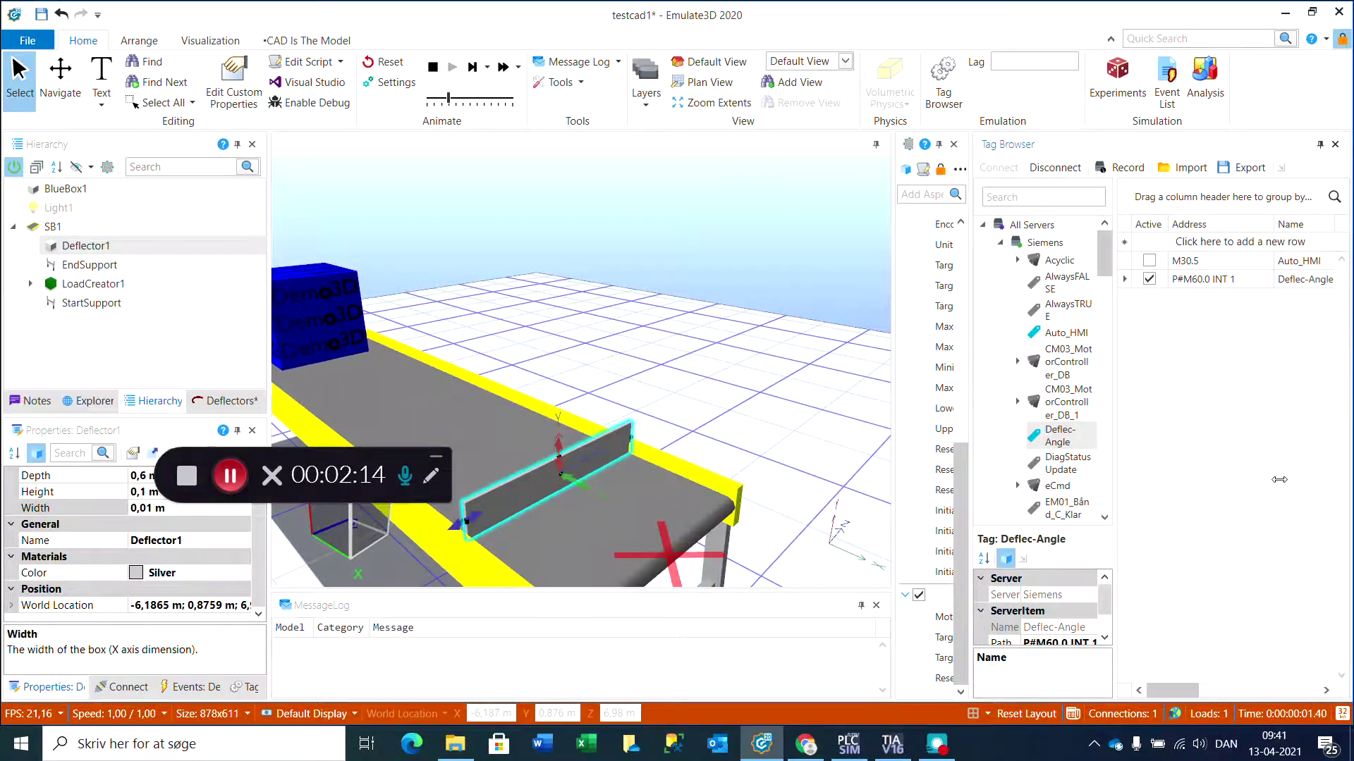
click(892, 744)
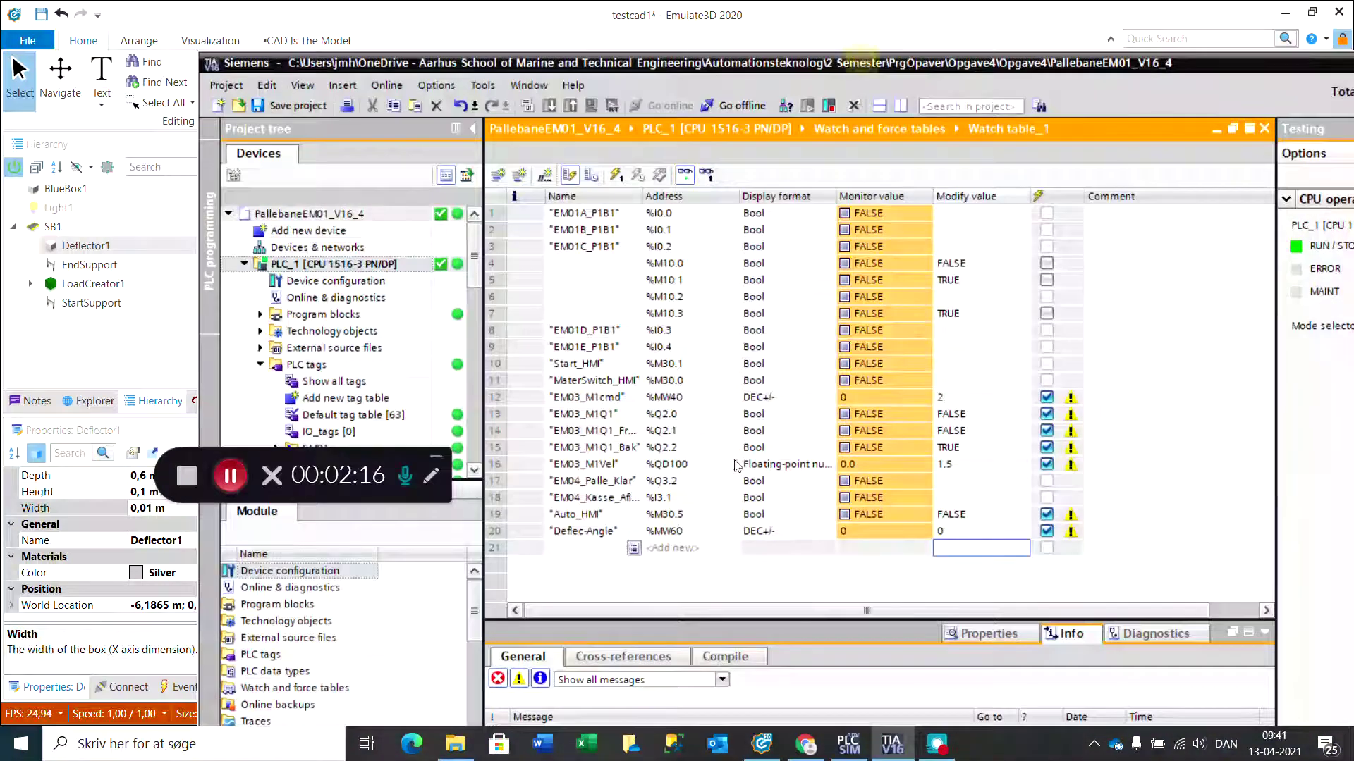
click(958, 536)
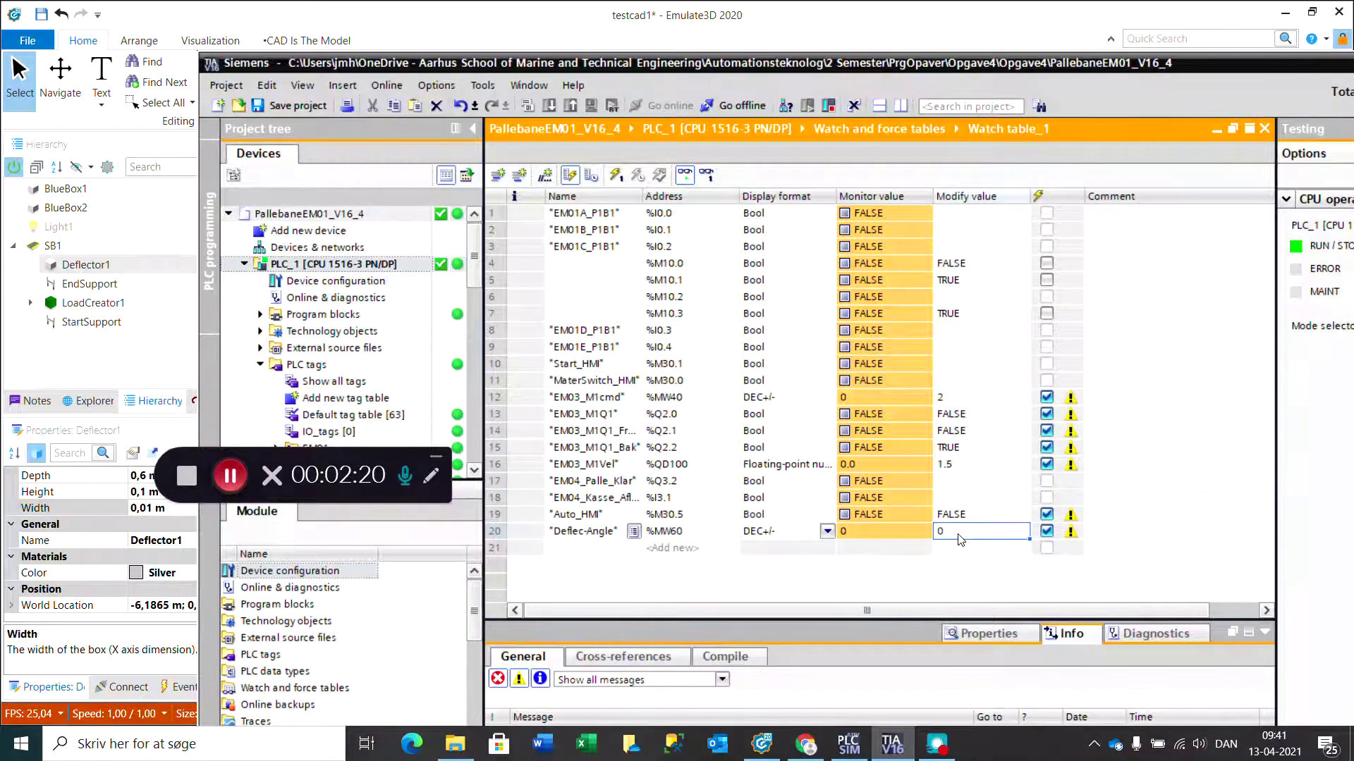
text(70)
key(Return)
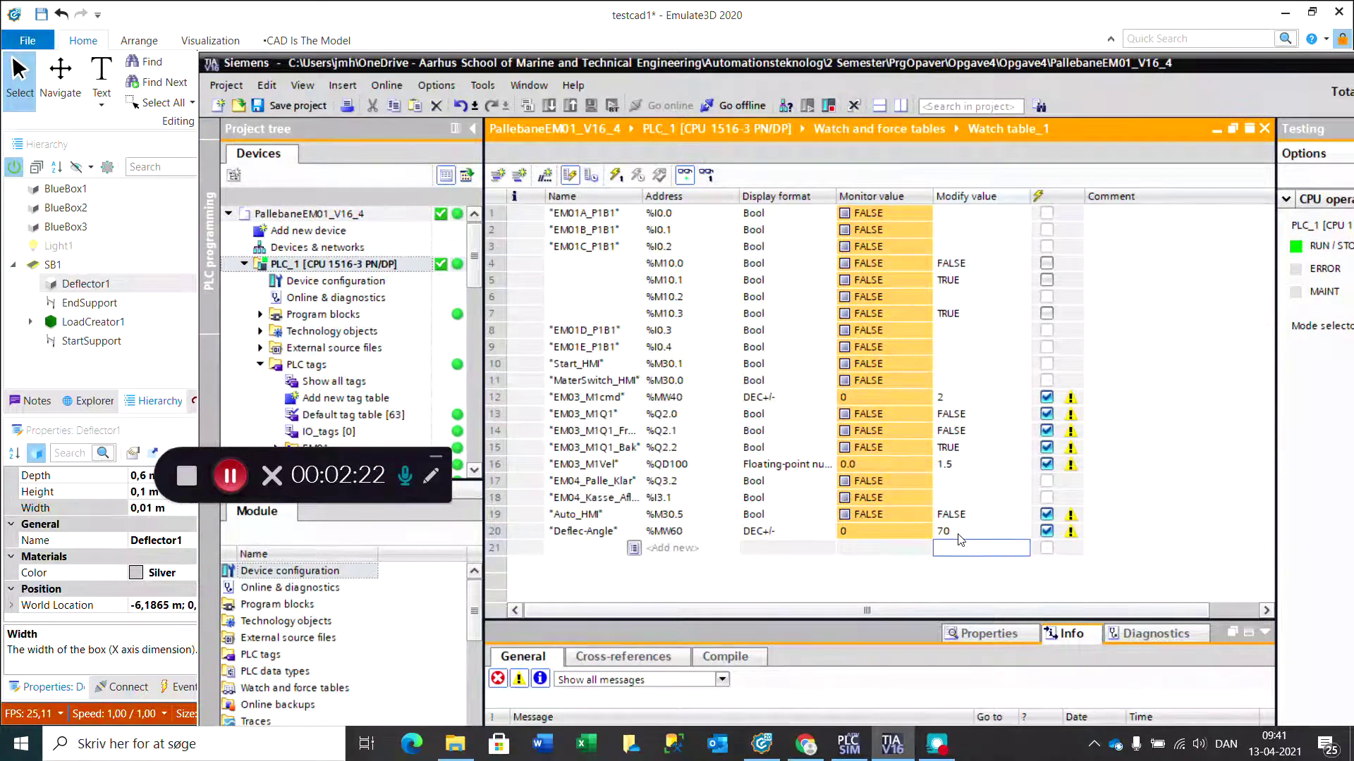
click(616, 175)
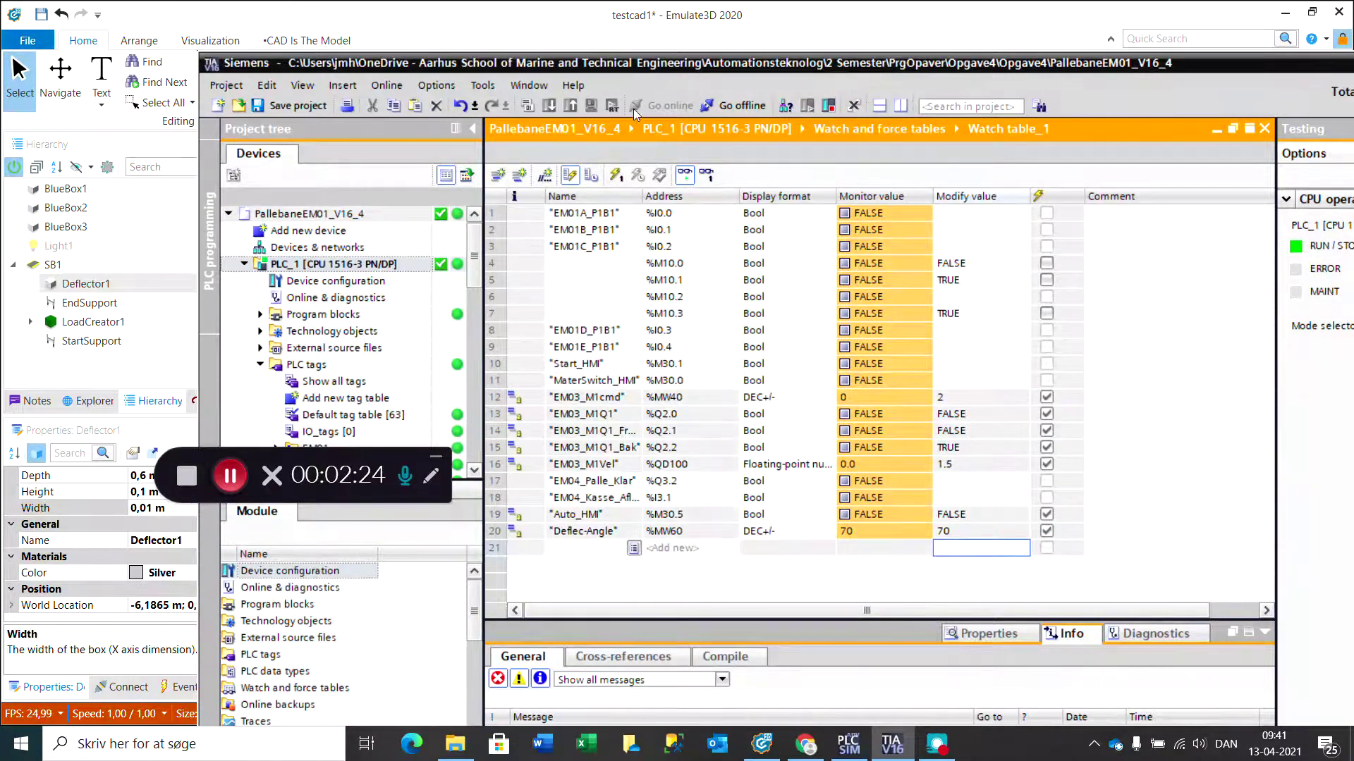
Move the TIA Portal window clear of the deflector, write 0 to the "Deflec-Angle" tag and return to Emulate3D.
drag(647, 65, 1020, 178)
click(1326, 643)
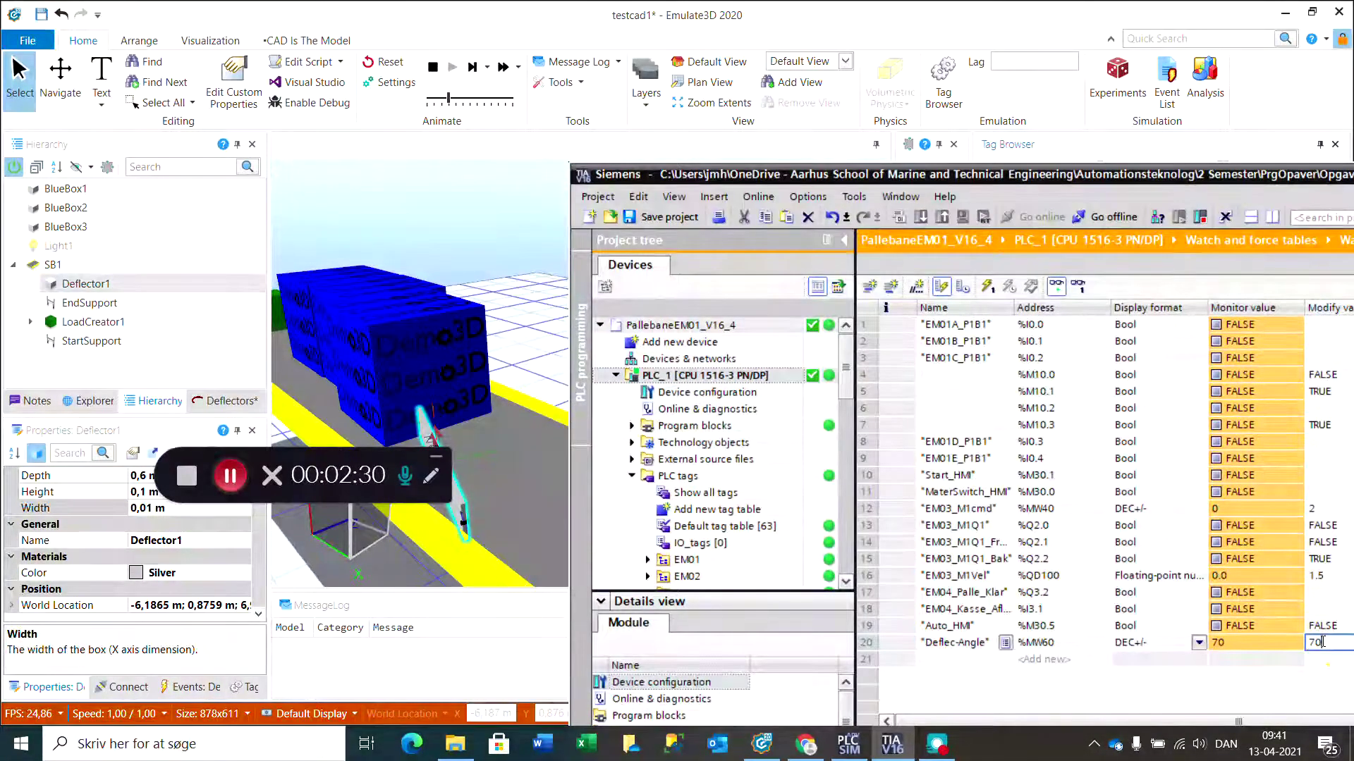
text(0)
key(Return)
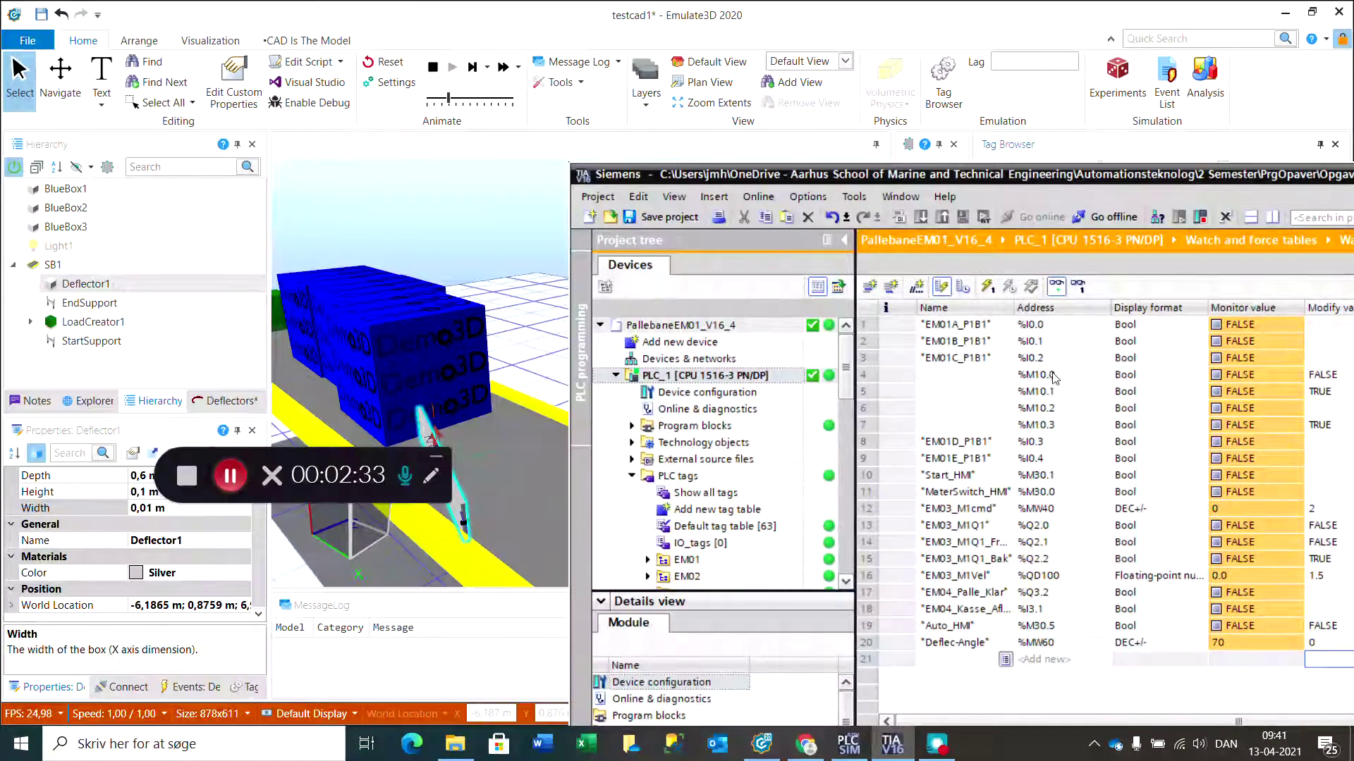
click(988, 289)
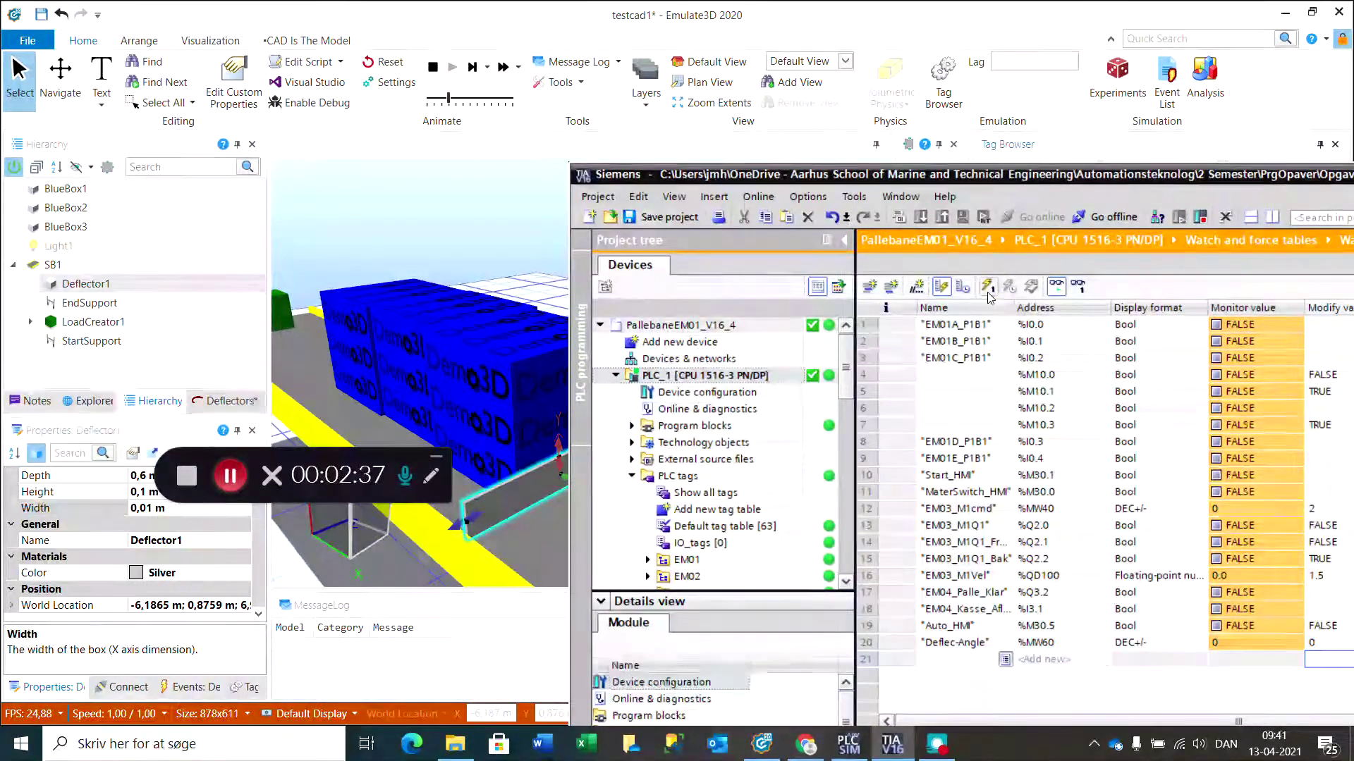
key(super+Down)
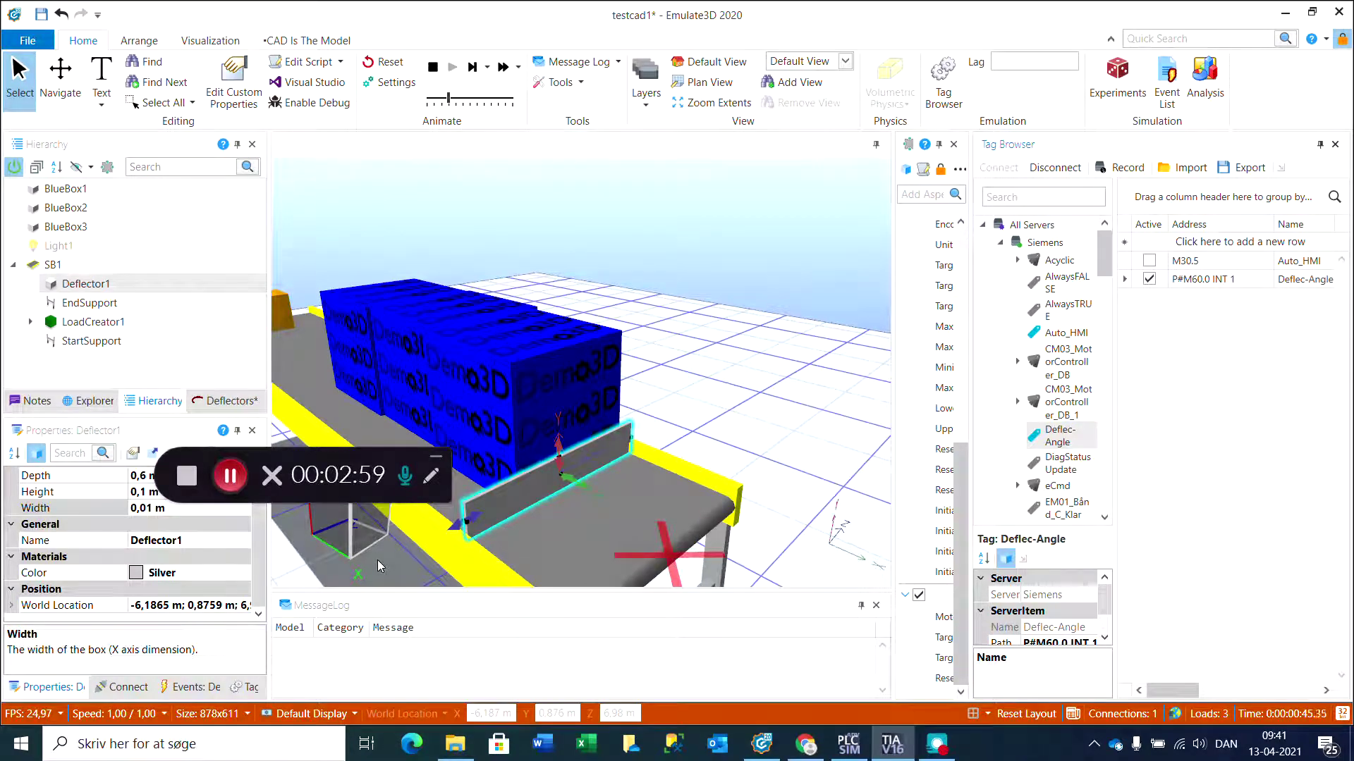
Add a Distance Sensor aspect to Deflector1.
click(289, 41)
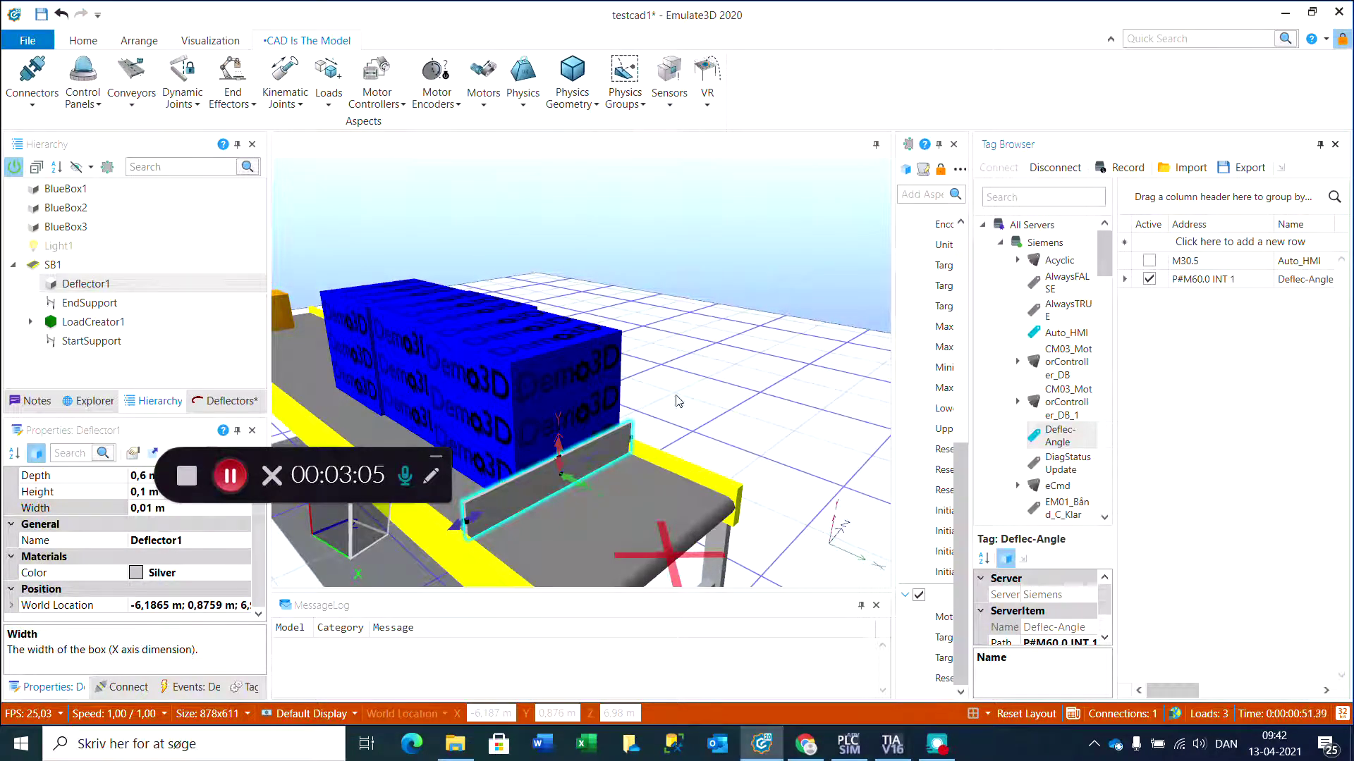
click(665, 107)
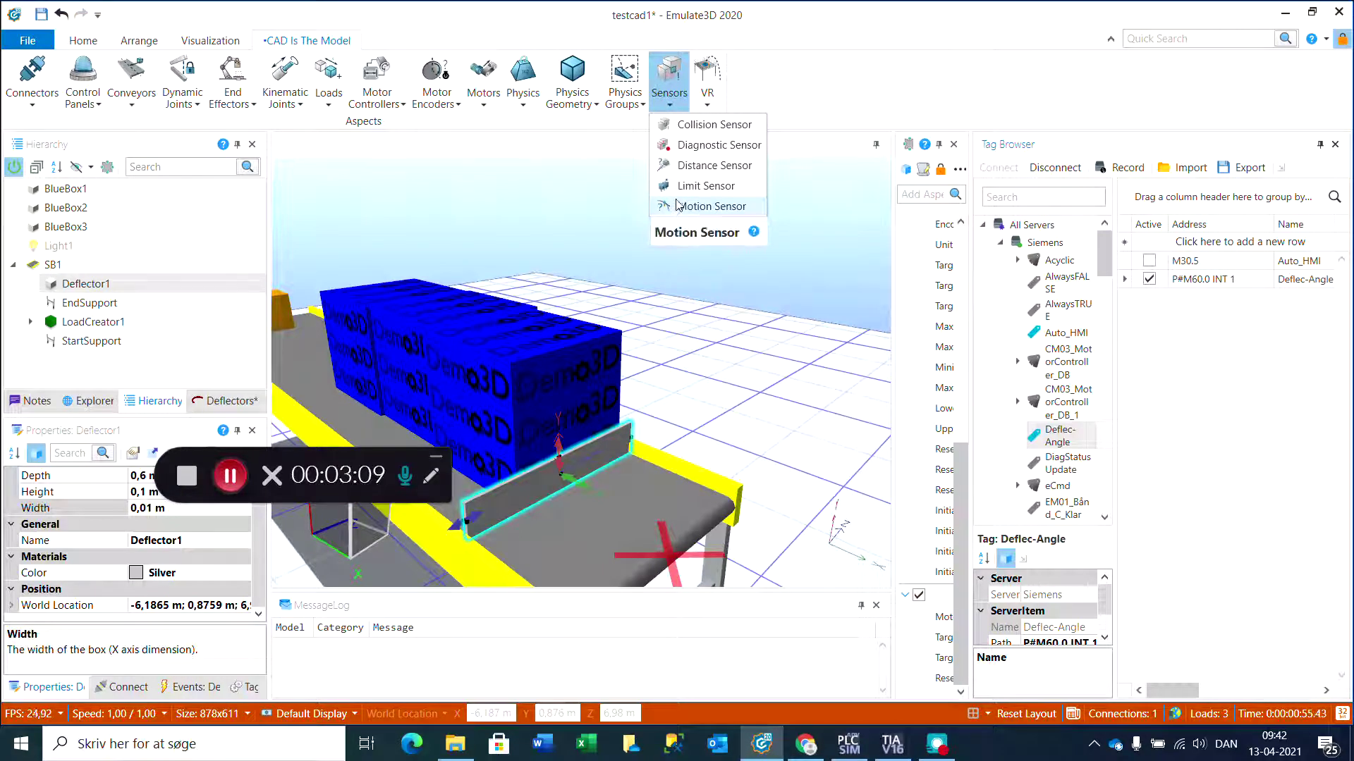
click(697, 168)
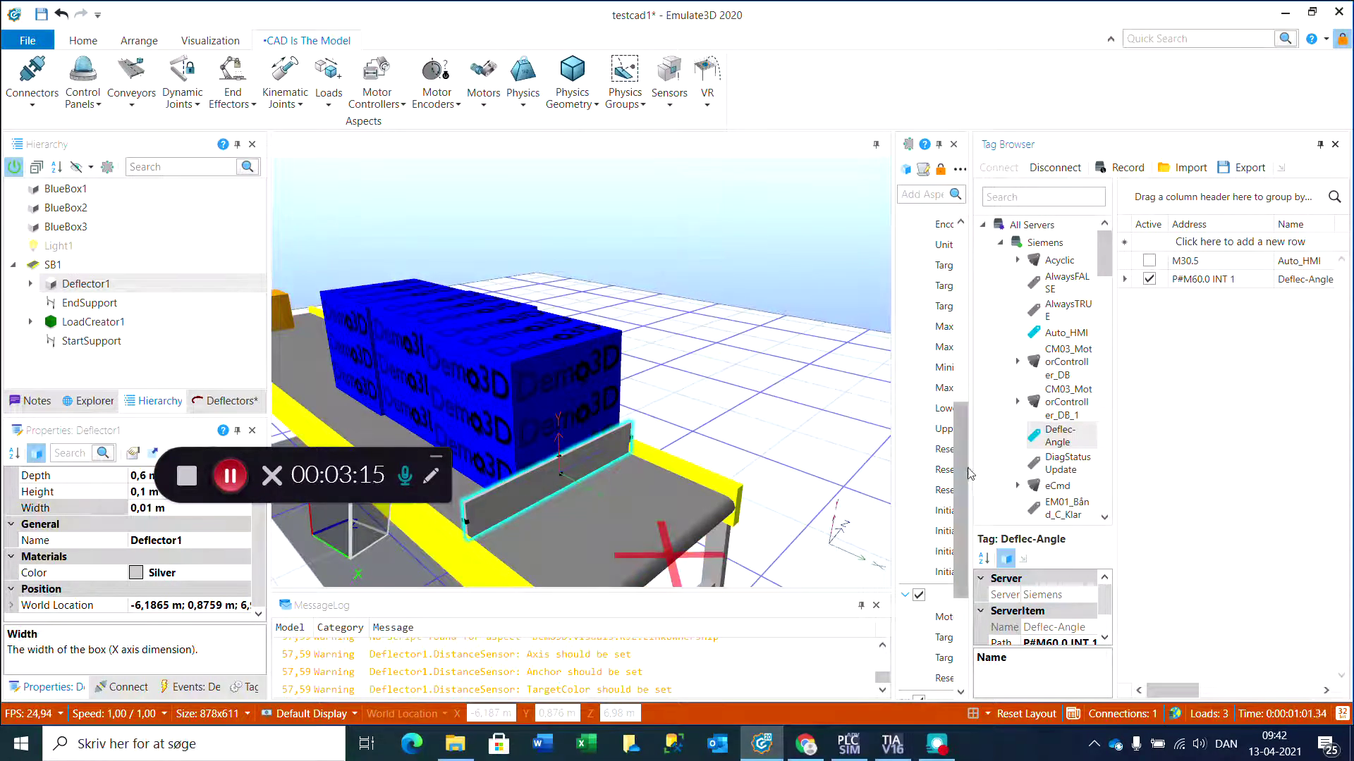
Widen the Aspect Viewer so that the Distance Sensor's property fields on Deflector1 are fully accessible.
drag(970, 468, 1166, 468)
scroll(1113, 475, down, 4)
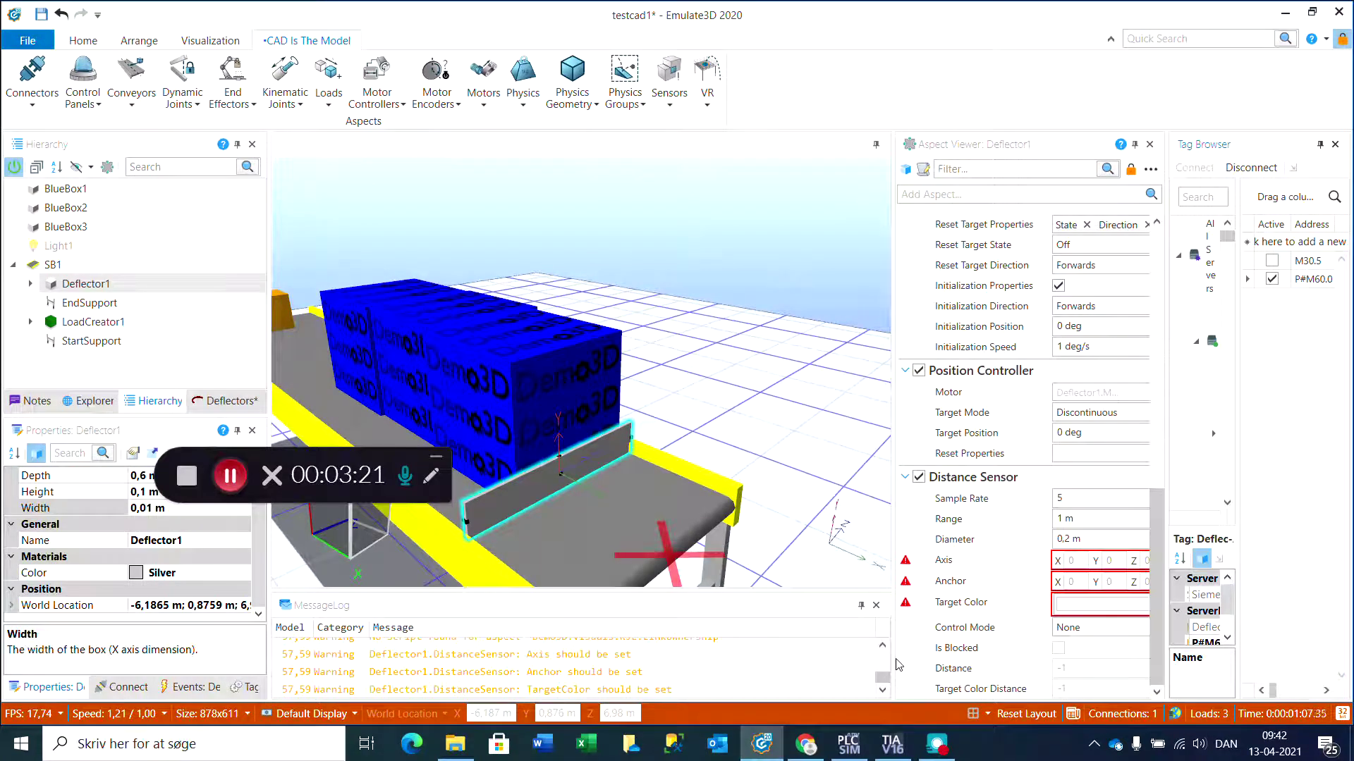
drag(897, 665, 791, 660)
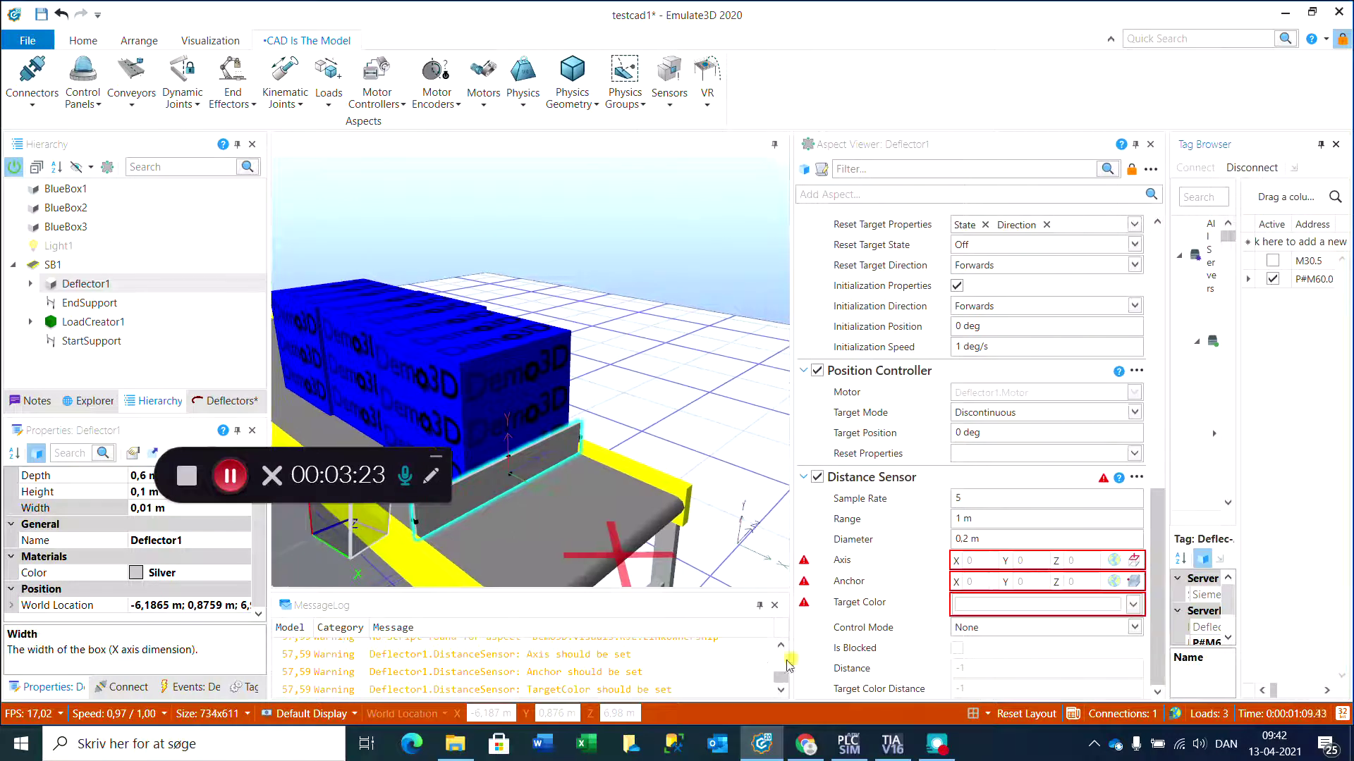
Set the Distance Sensor's axis to X 1, Y 0, Z 0 by picking a direction on the deflector, keeping Deflector1 selected.
click(1135, 561)
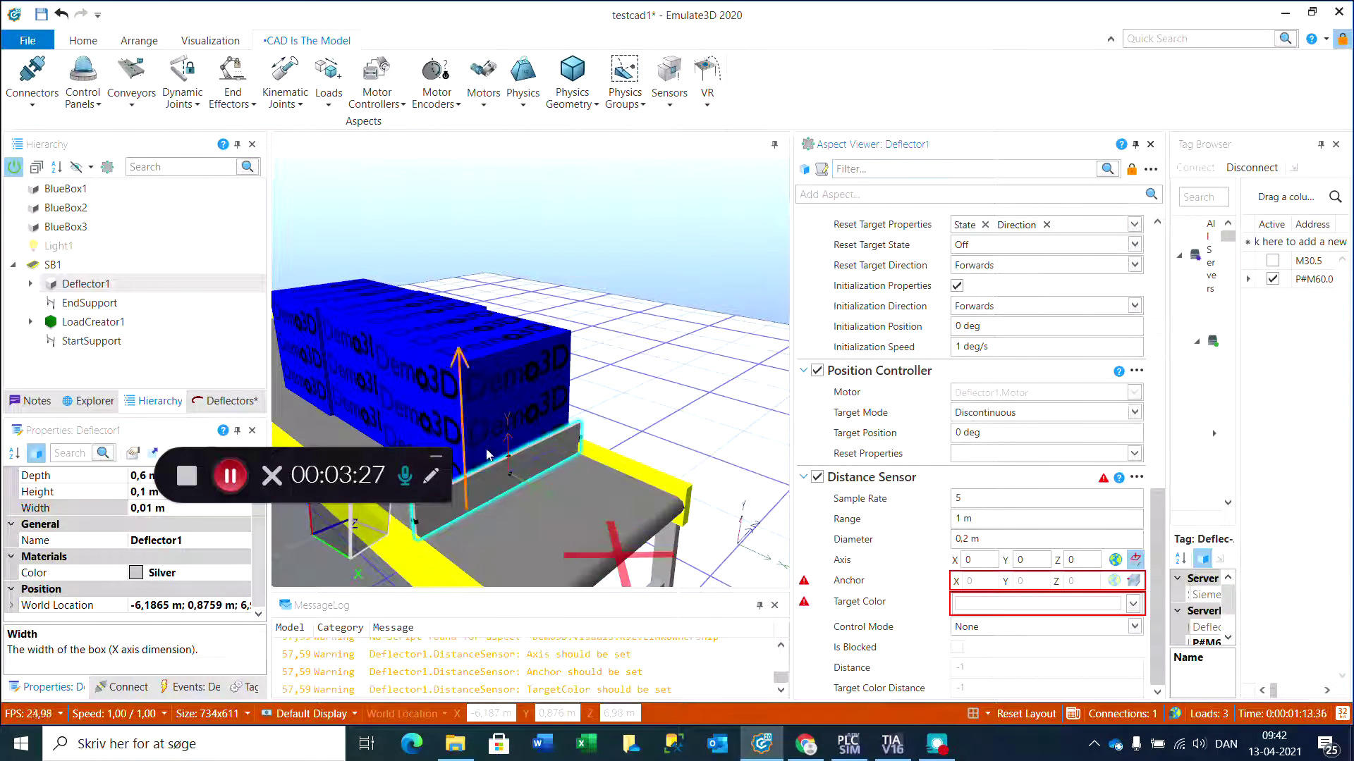
click(518, 472)
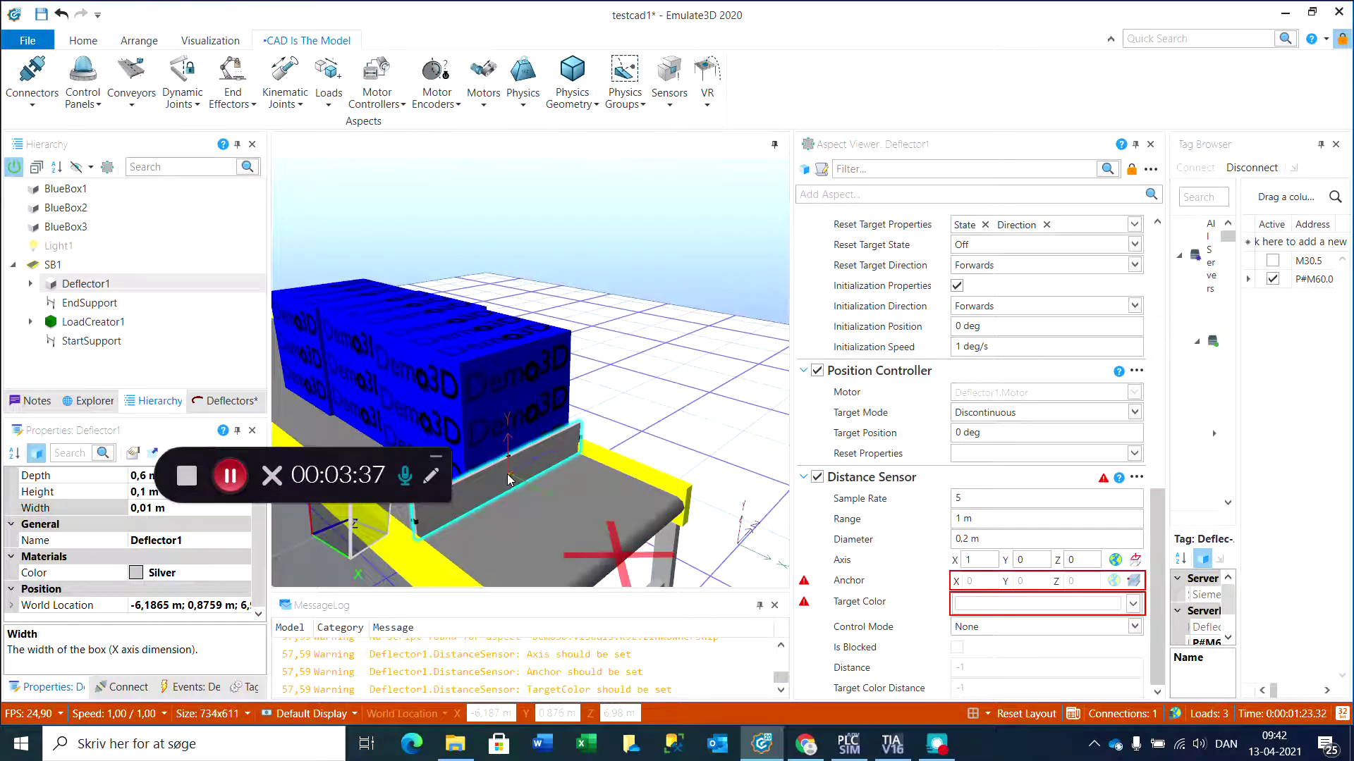
click(512, 480)
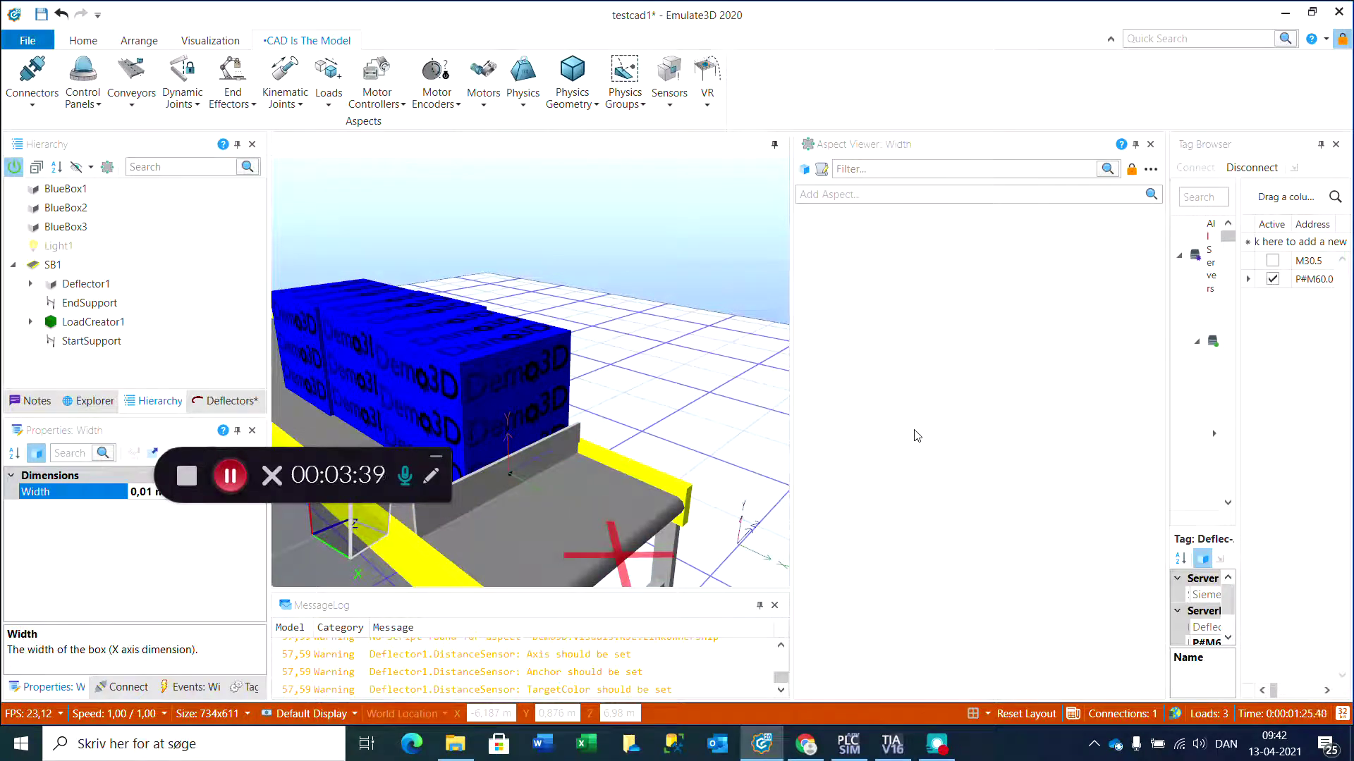
click(510, 469)
scroll(1149, 621, down, 10)
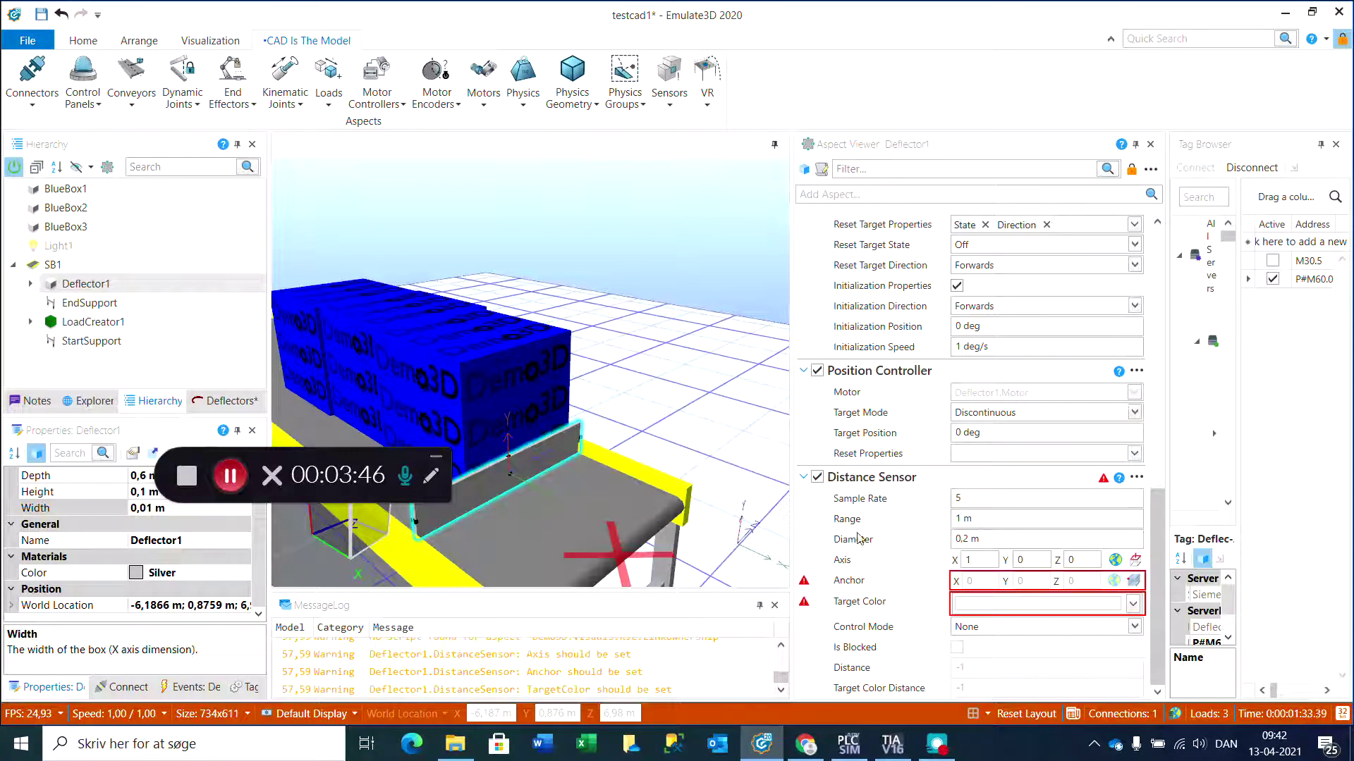
Remove the Distance Sensor aspect from Deflector1 and deselect the deflector.
click(1135, 477)
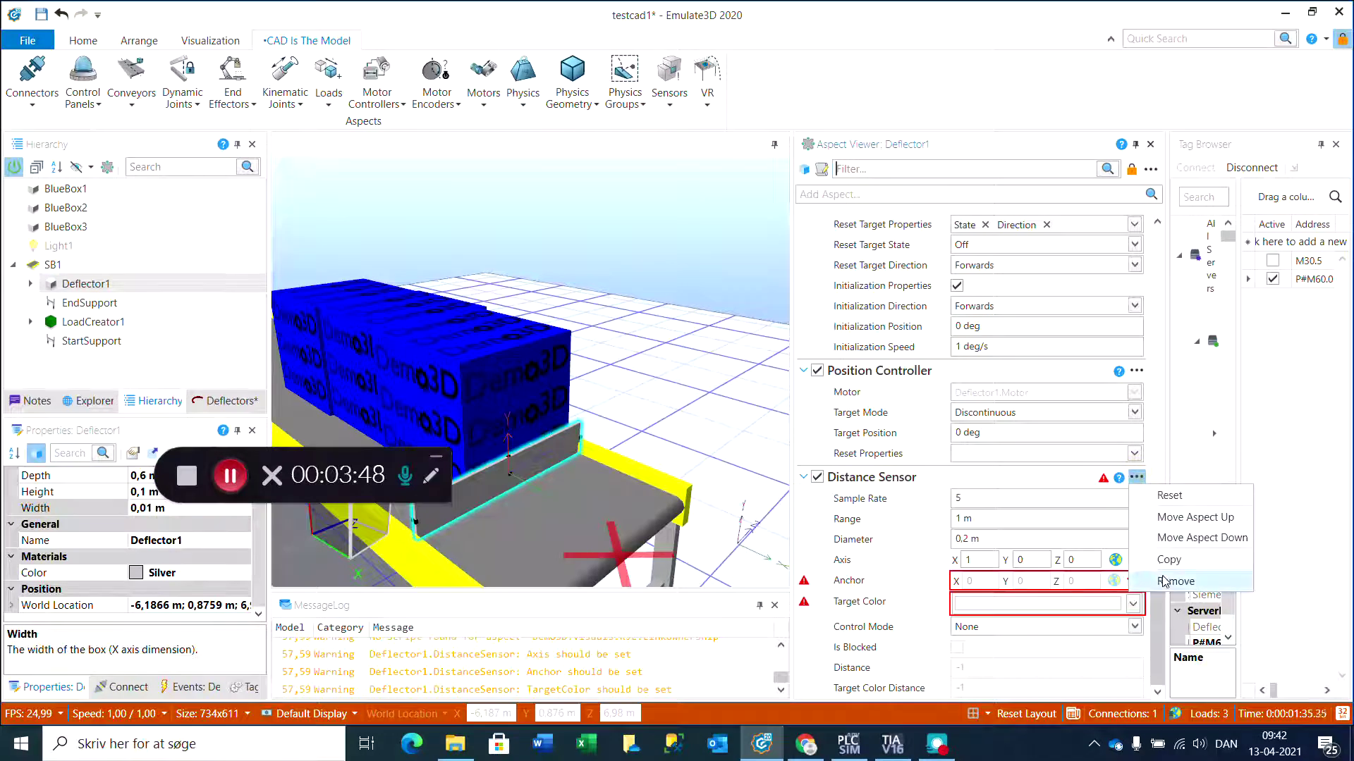
click(1172, 581)
click(673, 432)
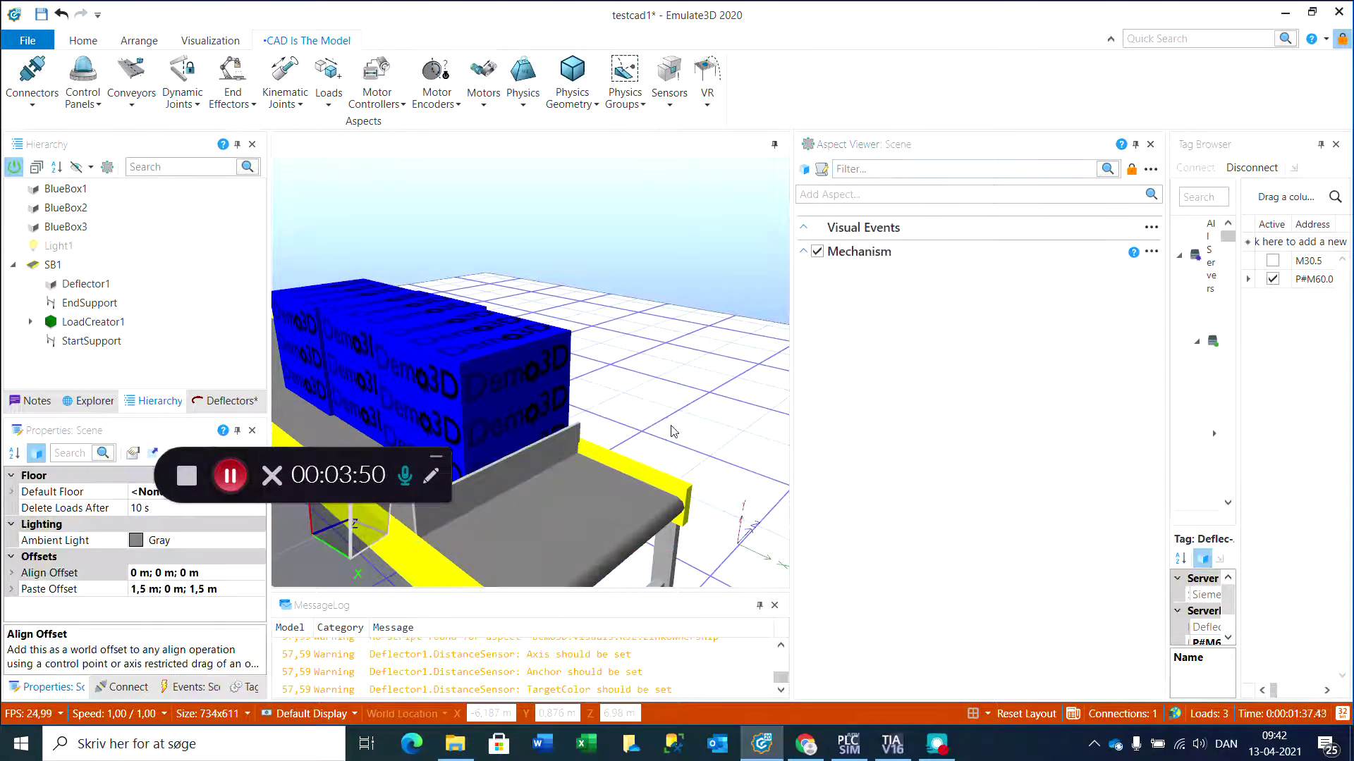